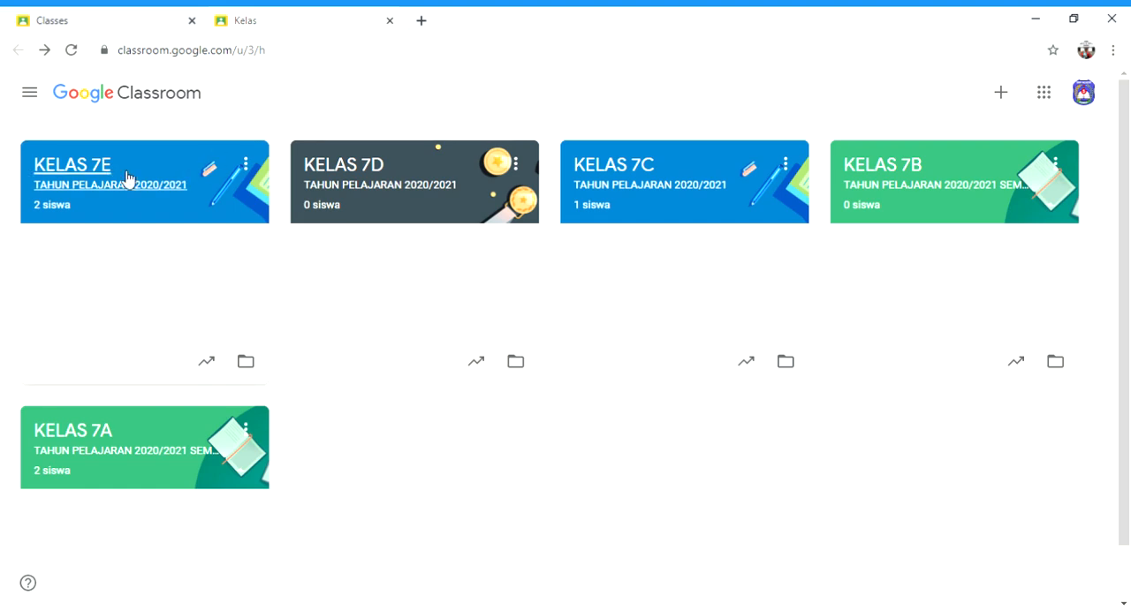
Step: Open the KELAS 7E class and view its posted material MATERI IPA BAB 1 PERTEMUAN 1, returning to the class stream
left_click(70, 171)
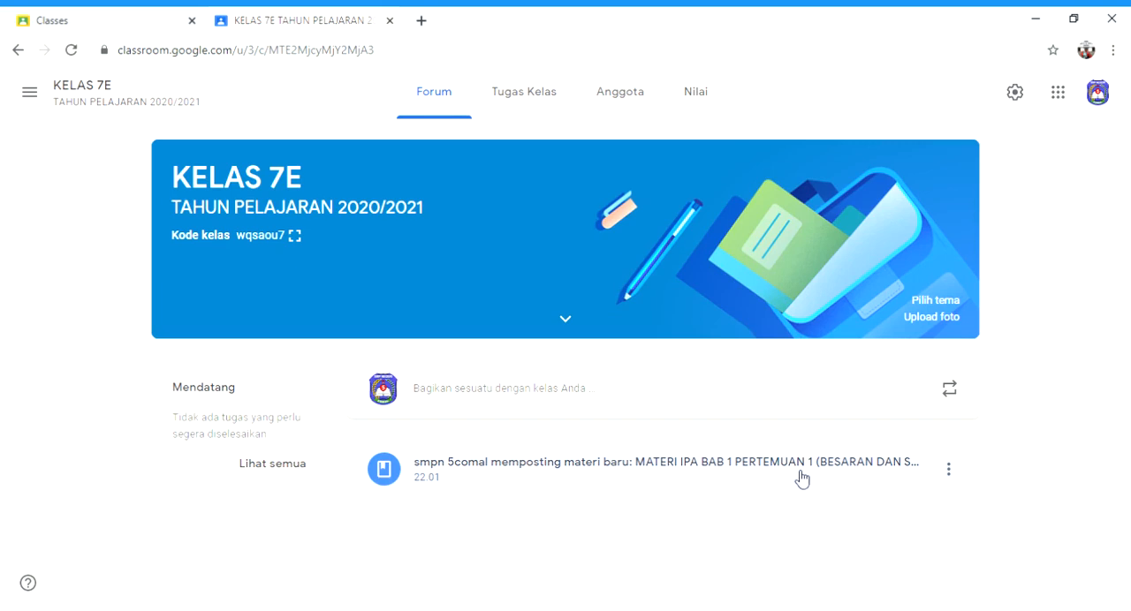
left_click(619, 485)
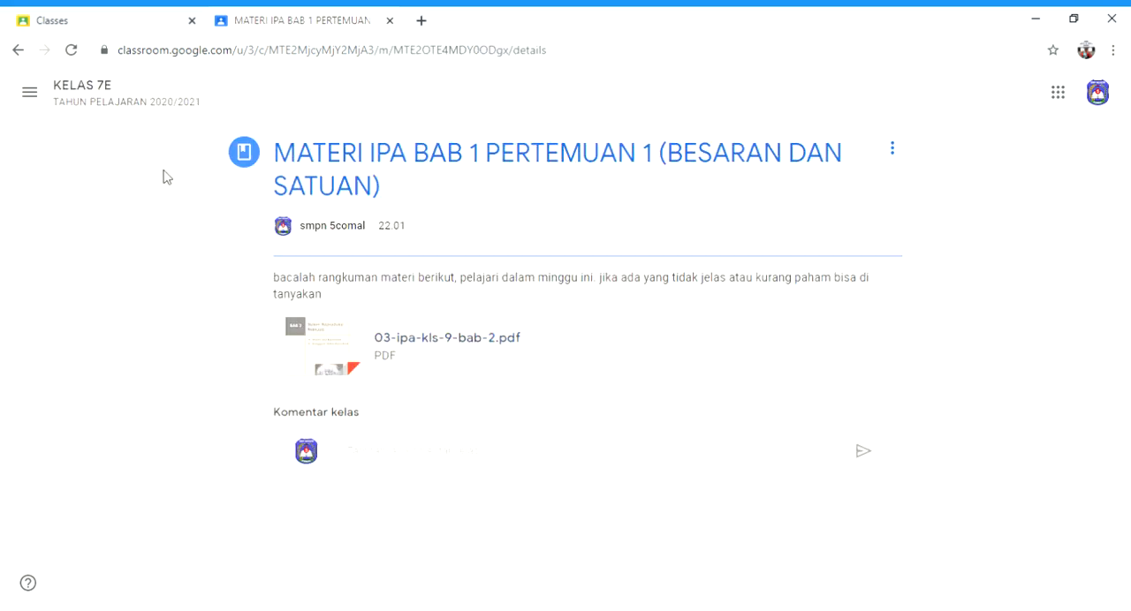
left_click(17, 50)
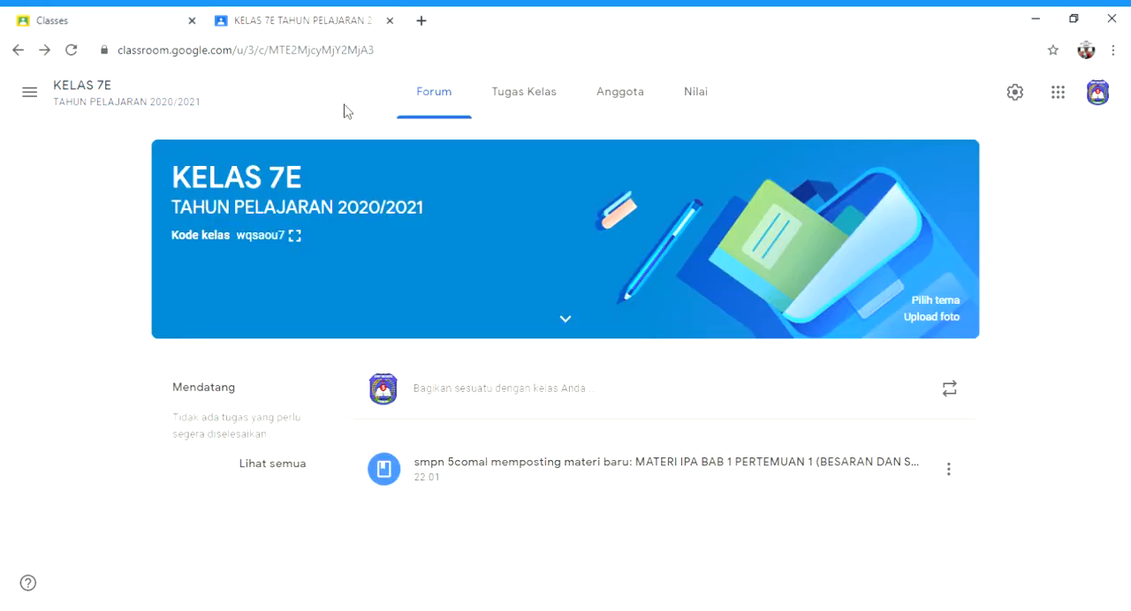
Step: Create a new assignment (Tugas) in the classwork of KELAS 7E
left_click(535, 104)
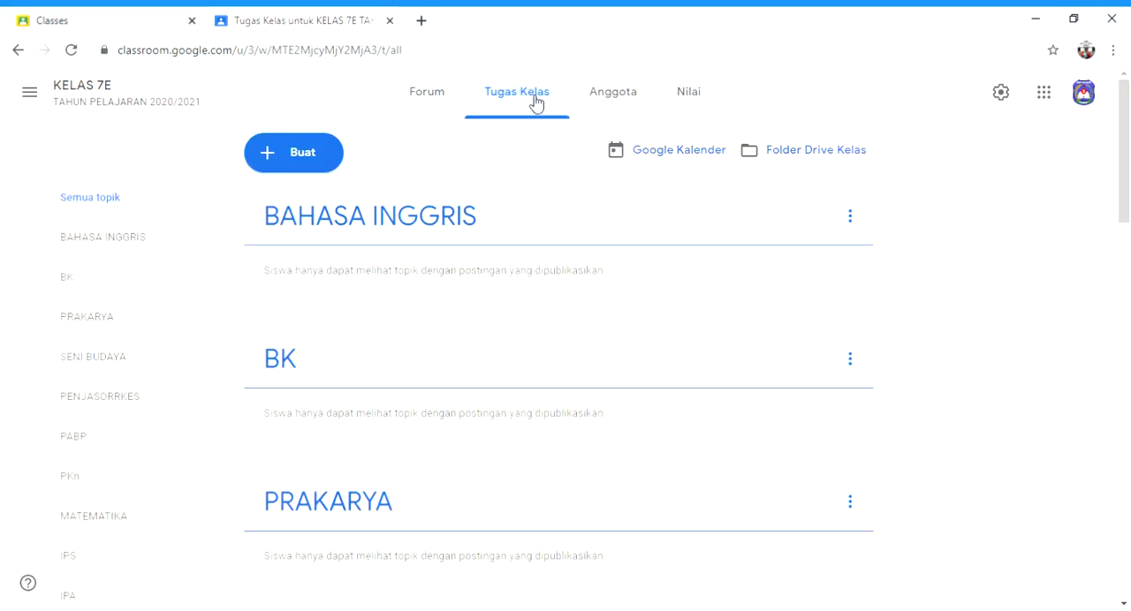
left_click(311, 165)
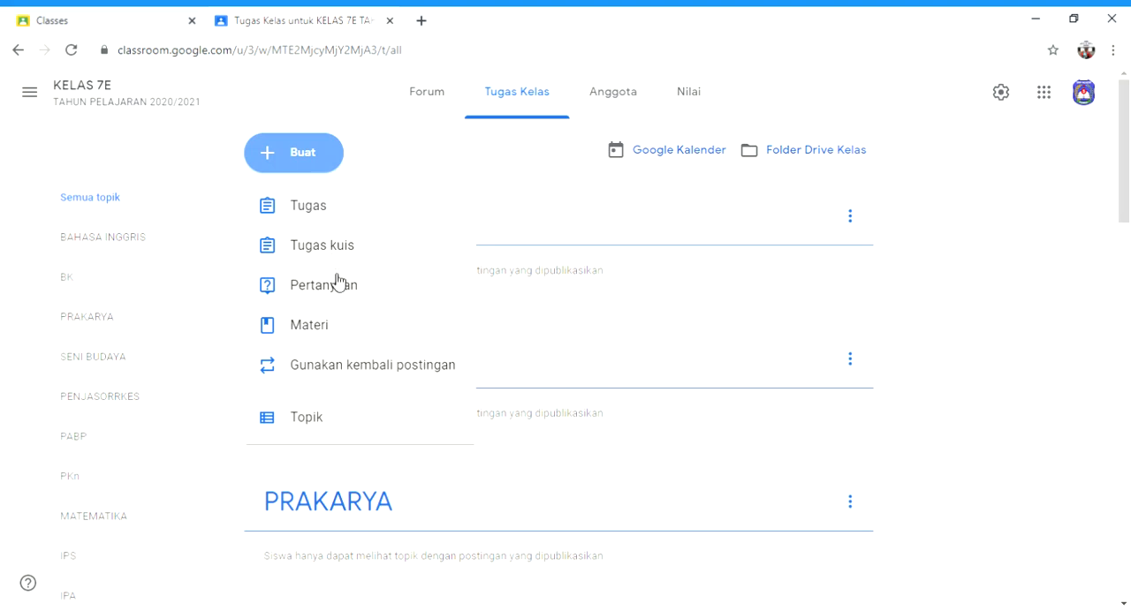
left_click(313, 220)
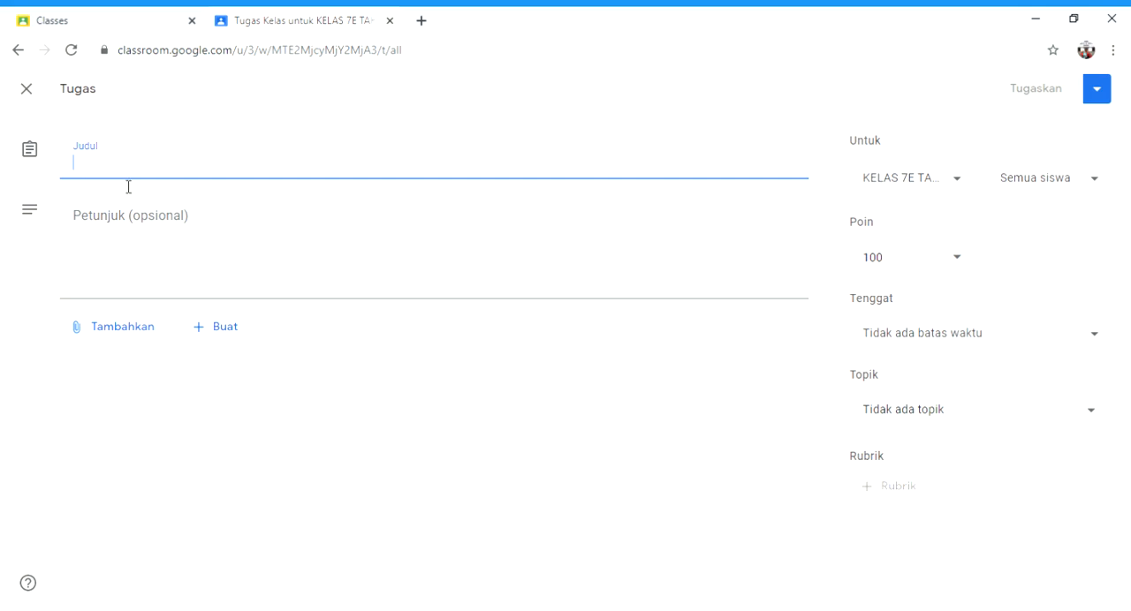
type("tuga")
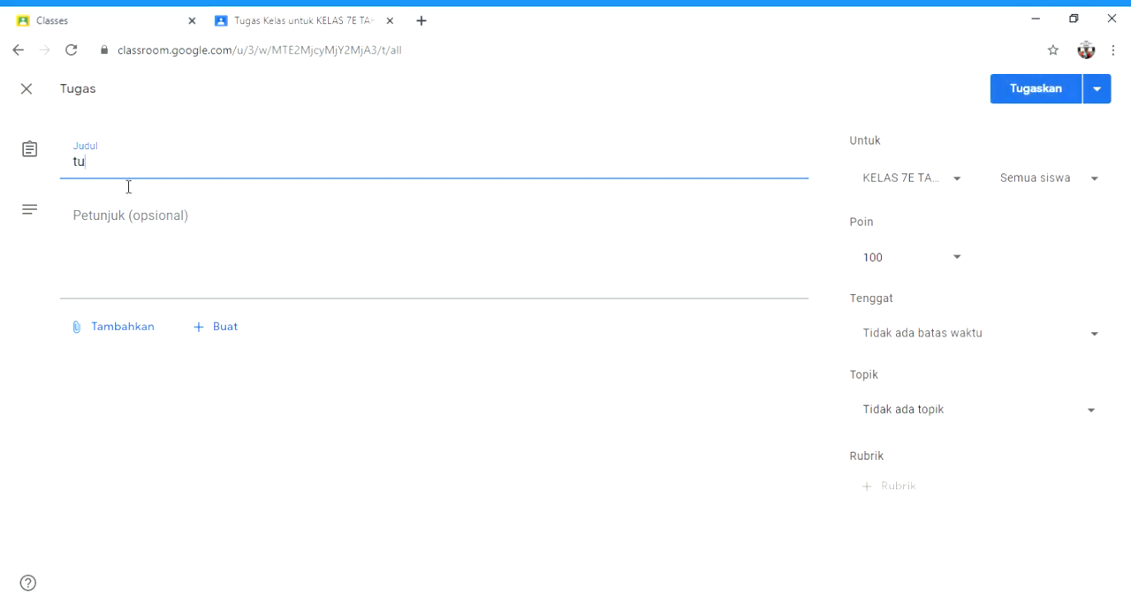
key("BackSpace")
key("BackSpace")
key("BackSpace")
key("BackSpace")
Step: Title the assignment "TUGAS IPA BAB I PERTEMUAN I (BESARAN DAN SATUAN)"
type("T")
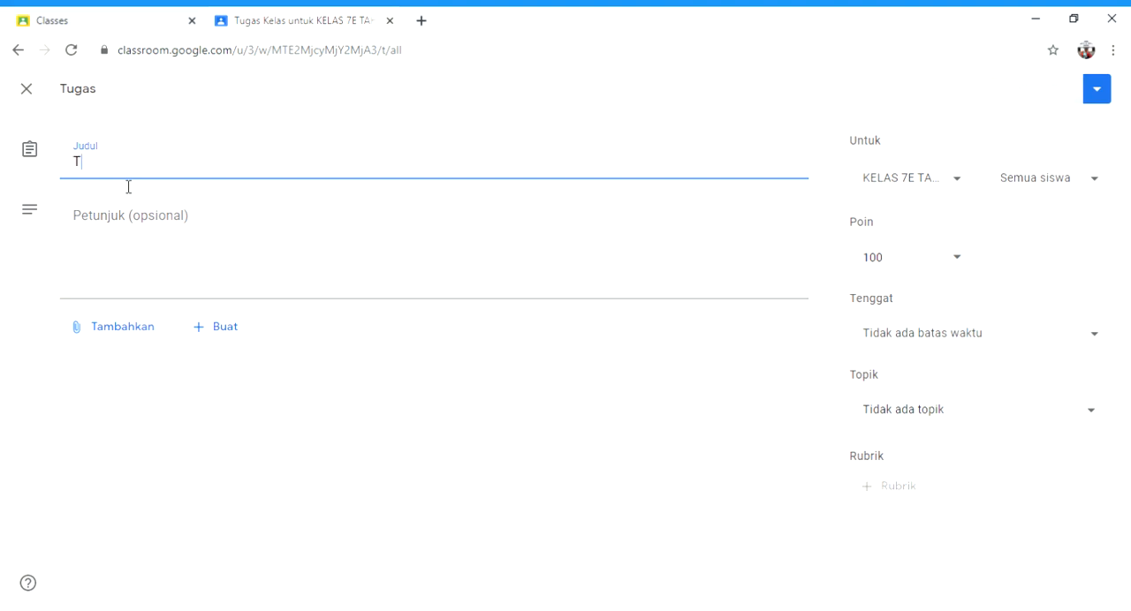
type("UGAS I")
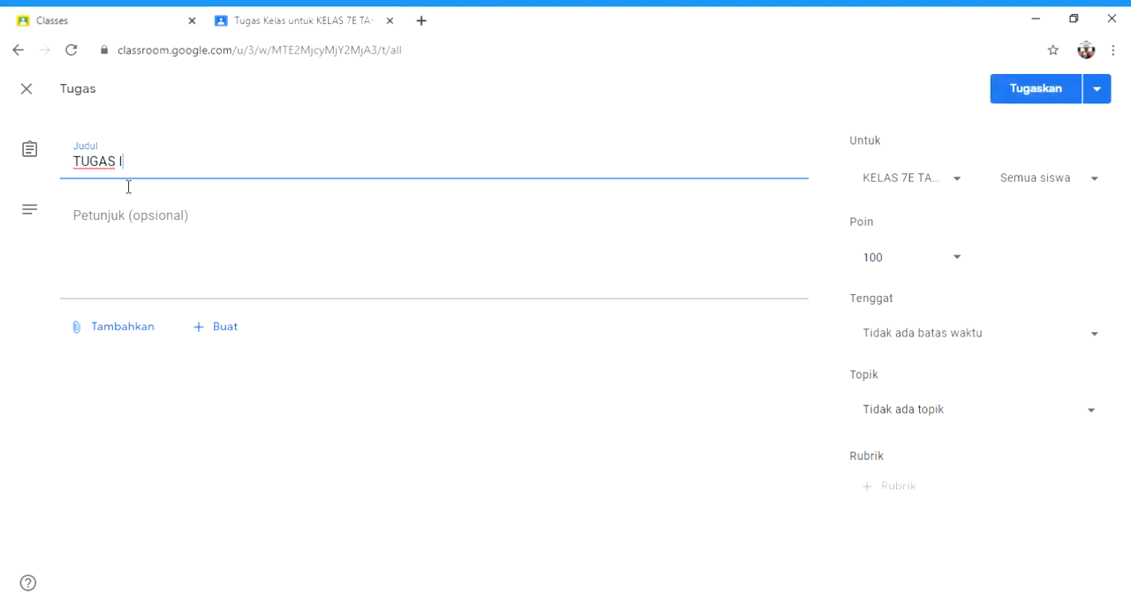
type("PA BAB I PERTEMUAN I")
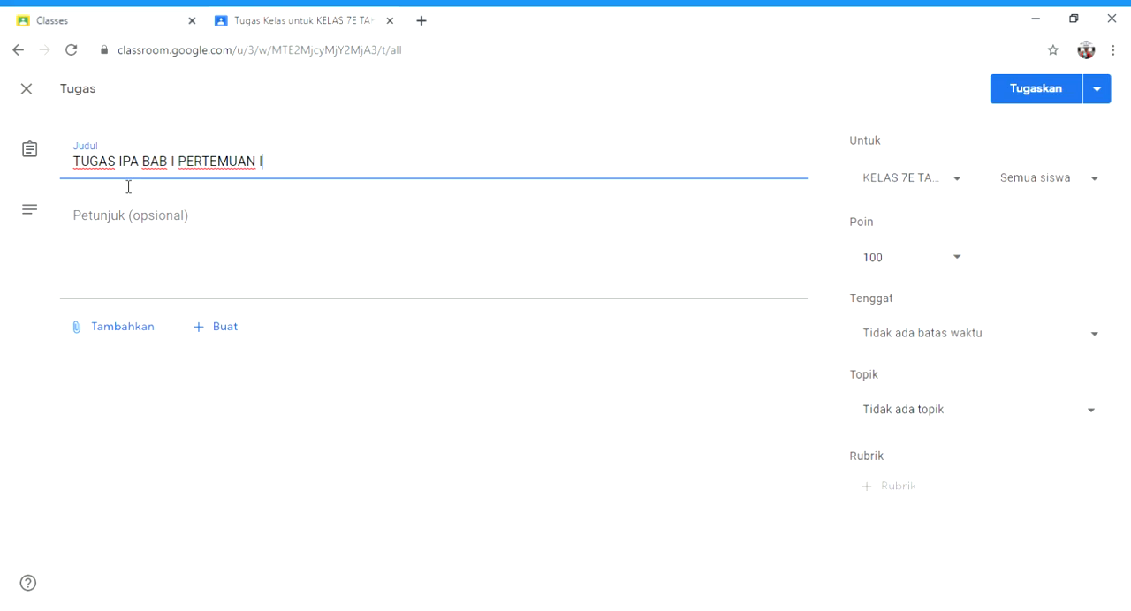
type(" (BESRA")
key("BackSpace")
key("BackSpace")
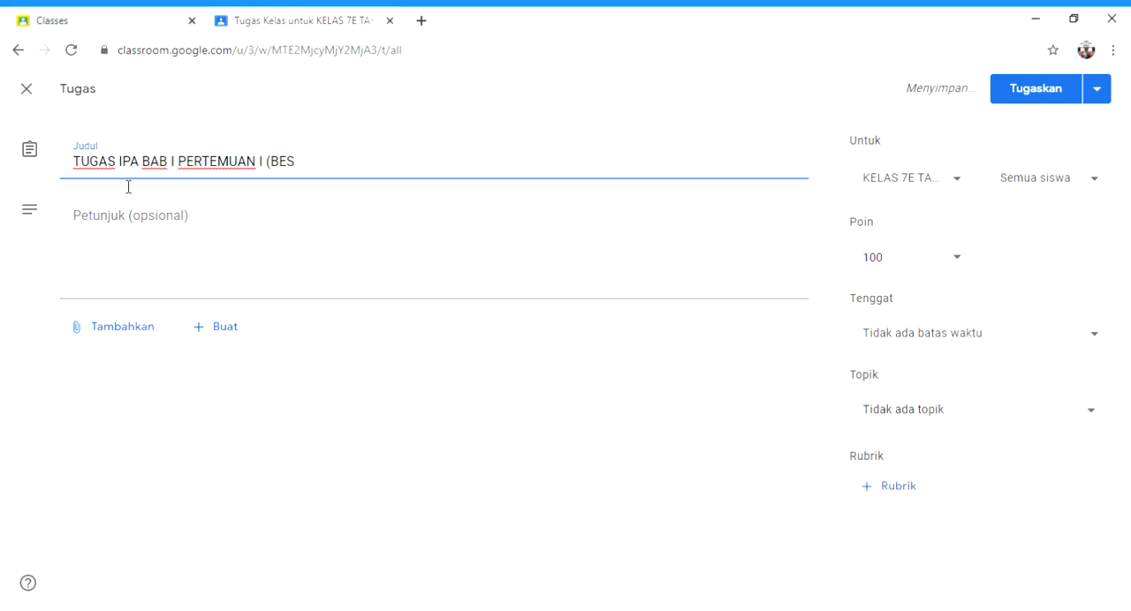
type("ARAN DAN SAT")
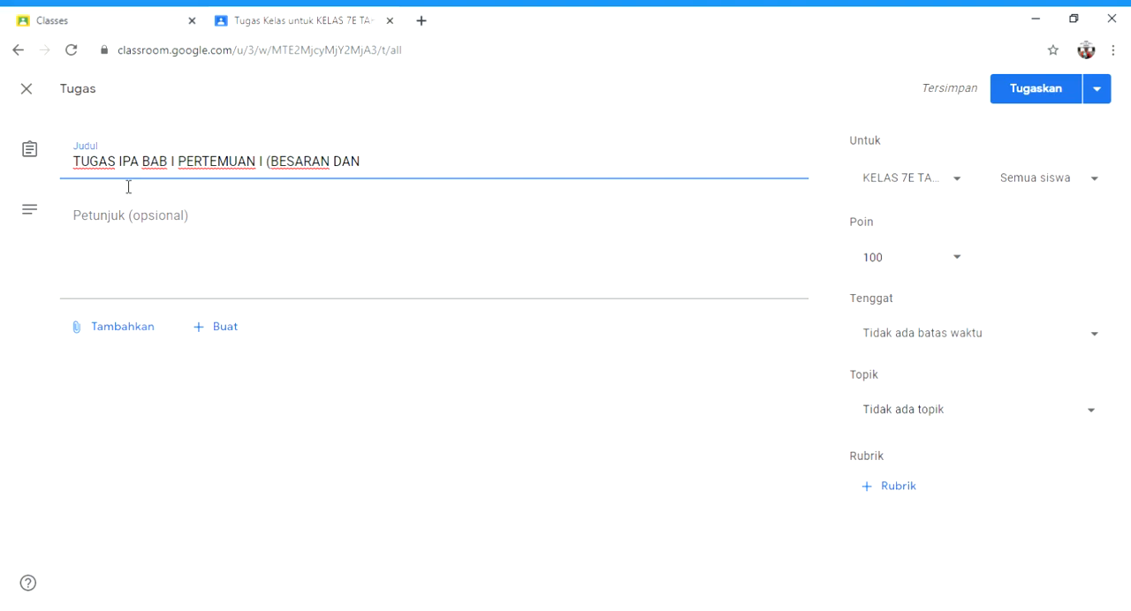
type("UAN")
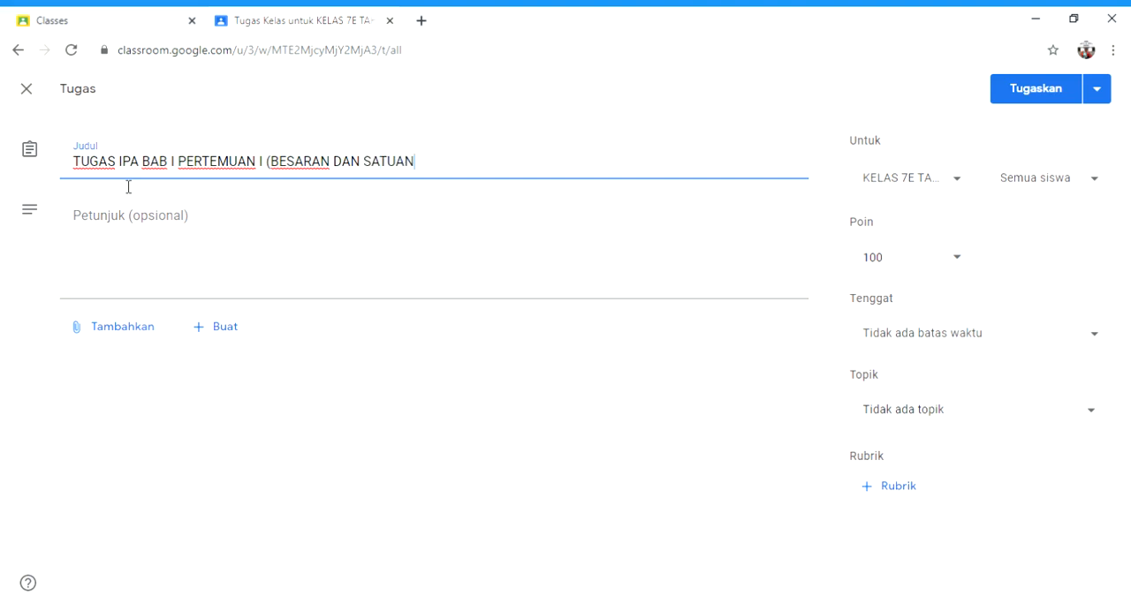
type(")")
left_click(129, 228)
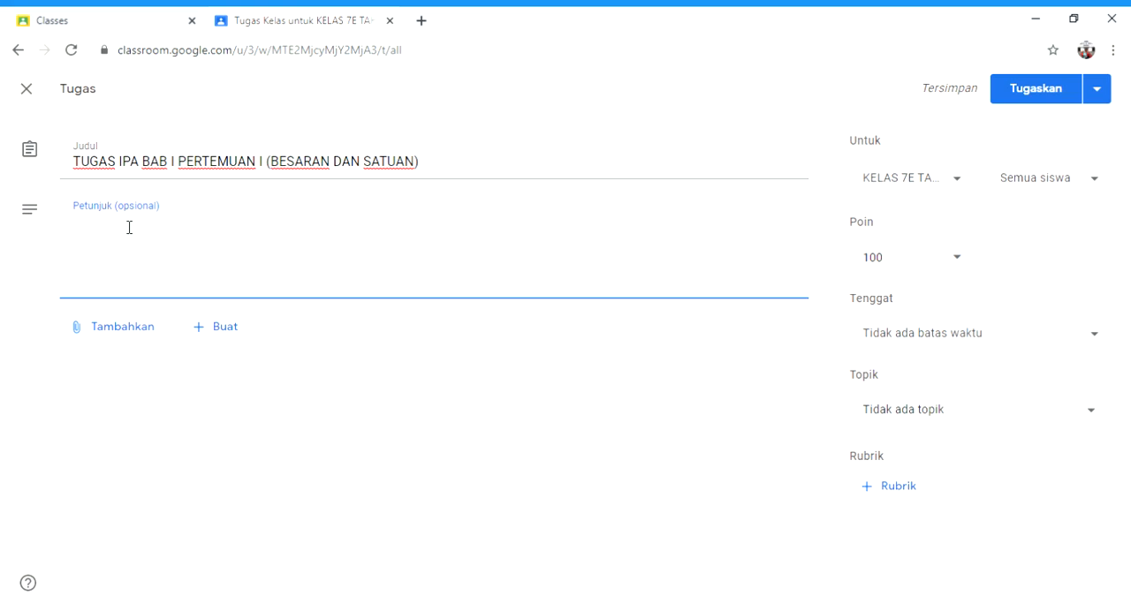
type("MENGERJASKAN")
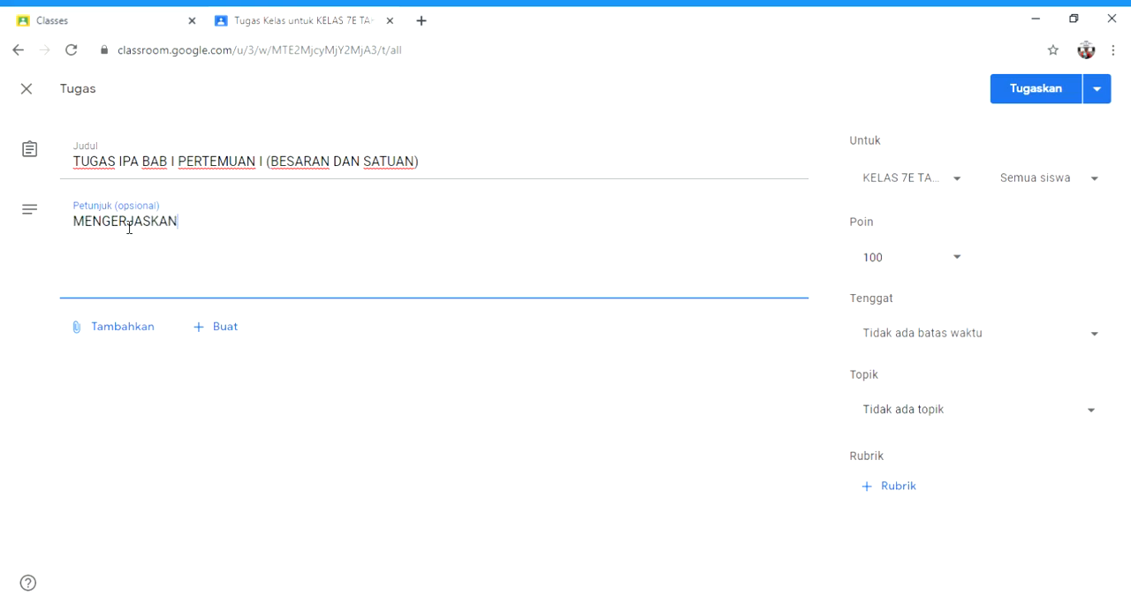
key("BackSpace")
key("BackSpace")
key("BackSpace")
key("BackSpace")
key("BackSpace")
key("BackSpace")
key("BackSpace")
key("BackSpace")
key("BackSpace")
key("BackSpace")
key("BackSpace")
key("BackSpace")
type("Menger")
key("BackSpace")
key("BackSpace")
key("BackSpace")
key("BackSpace")
key("BackSpace")
Step: Write the assignment instructions "Kerjakan soal berikut di kertas folio, kemudian uploud"
type("Kerjakan sos")
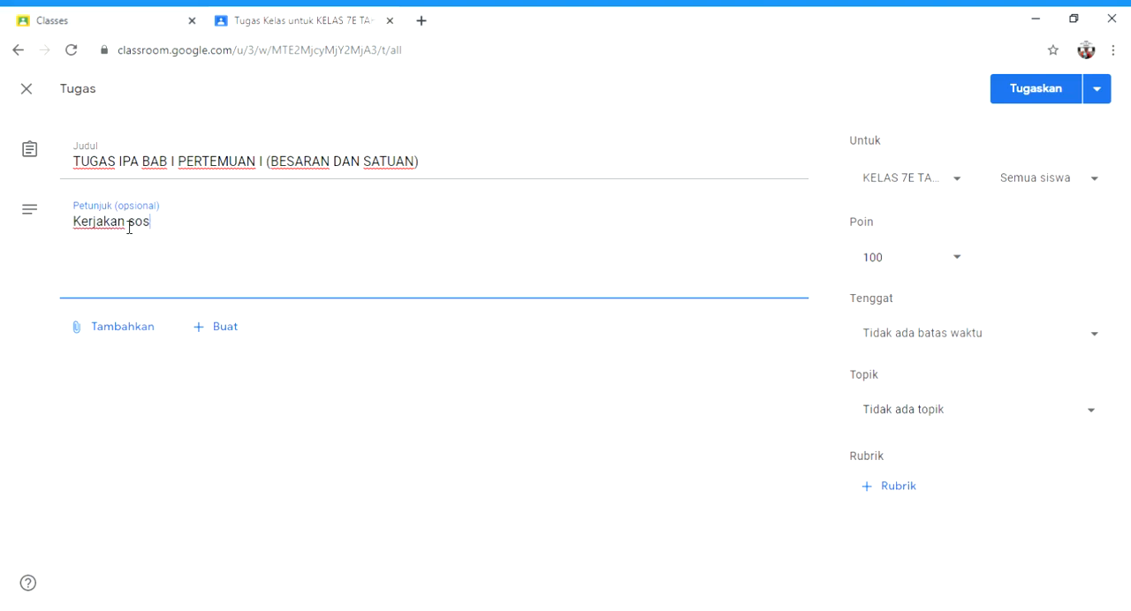
key("BackSpace")
type("al berikut")
type("di")
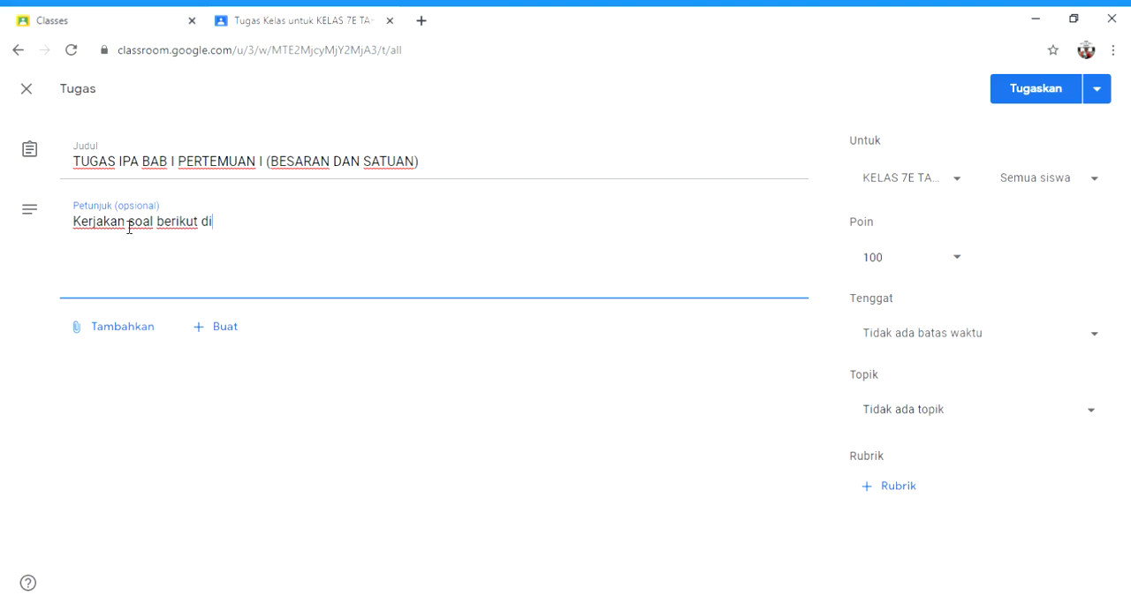
type(" kertas folio")
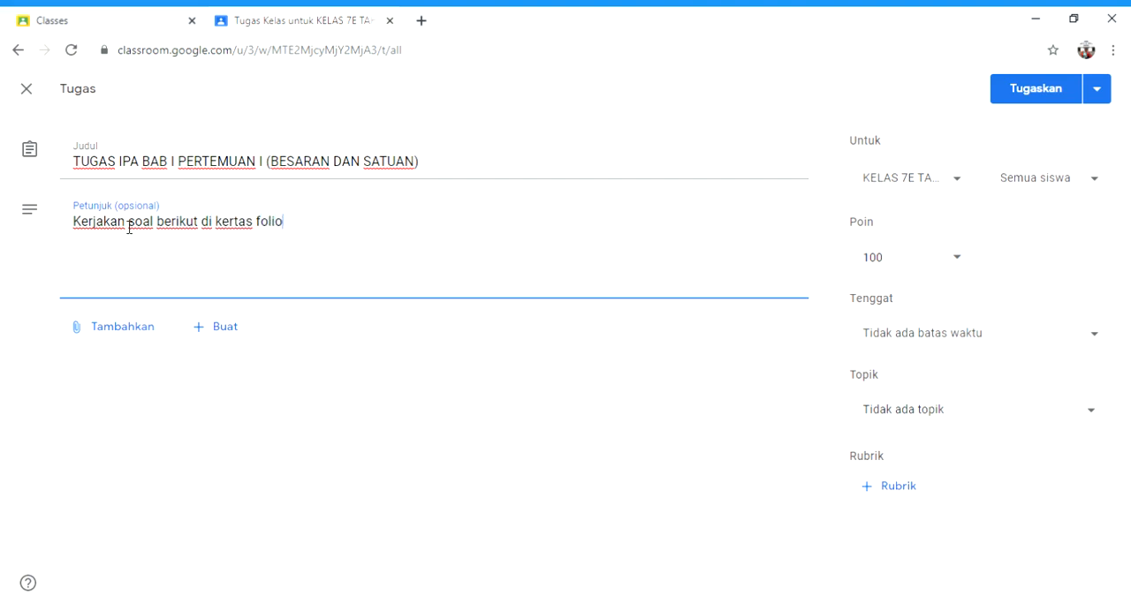
type(", kemudian uploud")
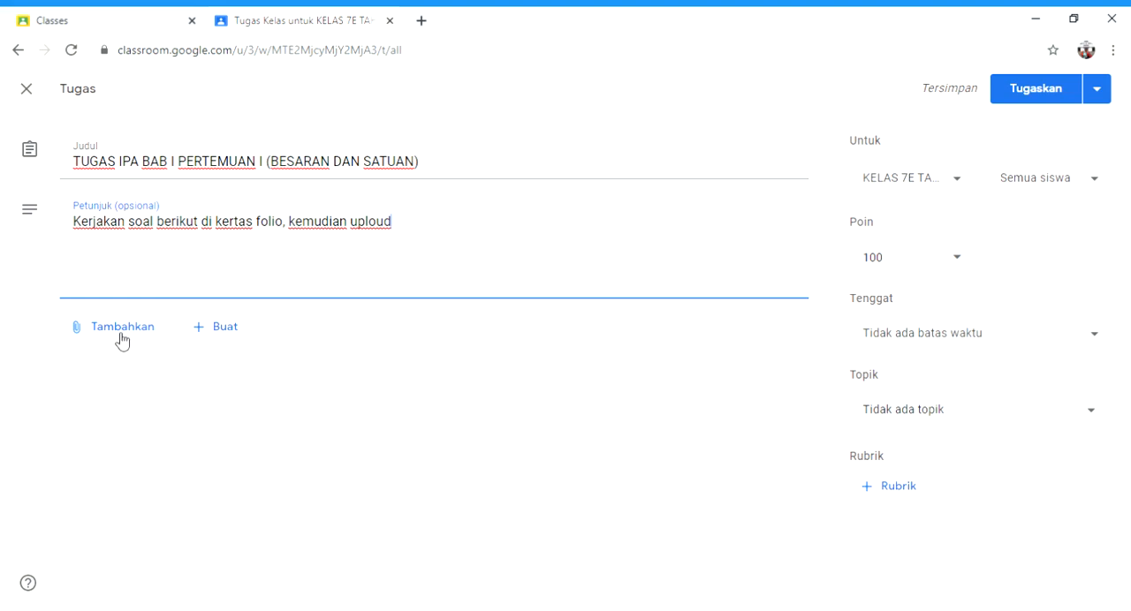
Step: Create a new document for the assignment and enter "KERJAKANLAH" as its first line
left_click(228, 335)
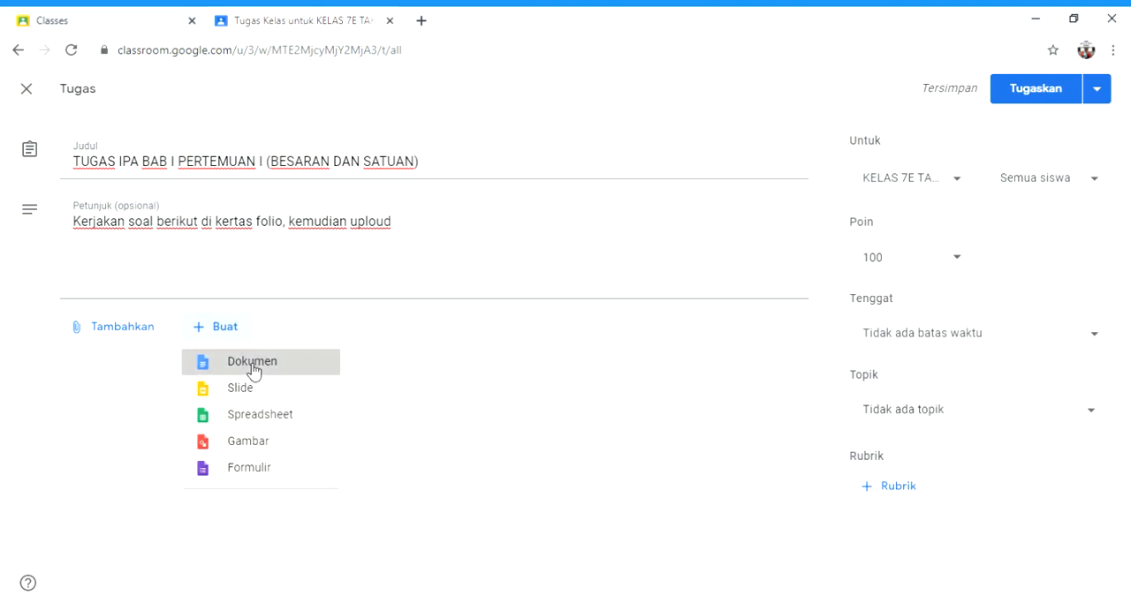
left_click(252, 367)
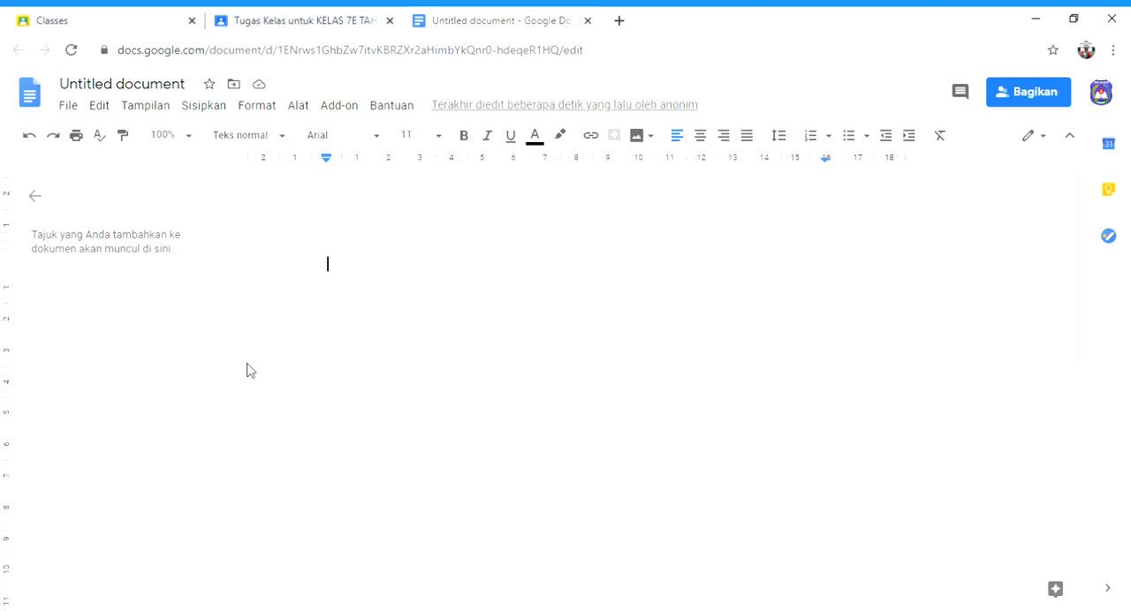
type("KERJAKA")
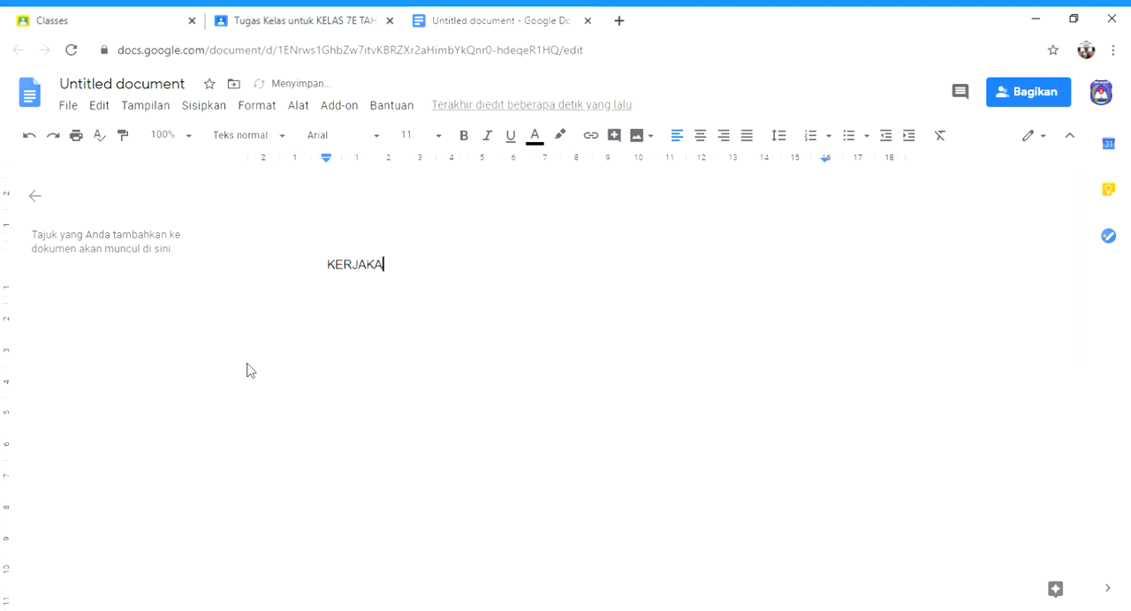
type("NLAH")
key("Return")
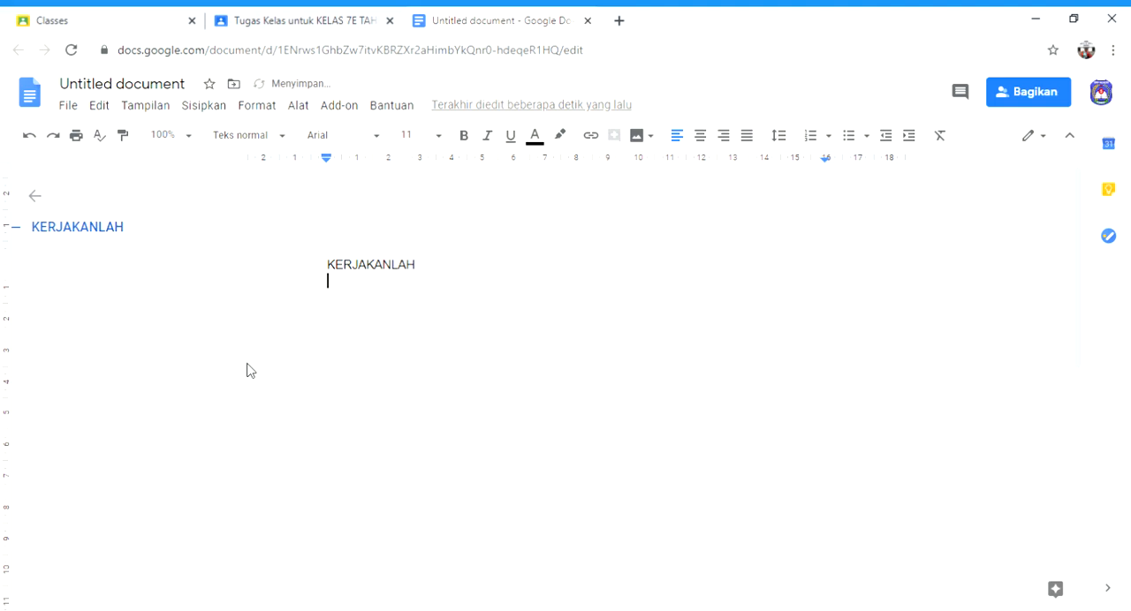
Step: Start a numbered list with the question "sebutkan 7 besaran pokok dalam fisika beserta satuanya" and add a second item
type("1. ")
type("sebut")
type("kan ")
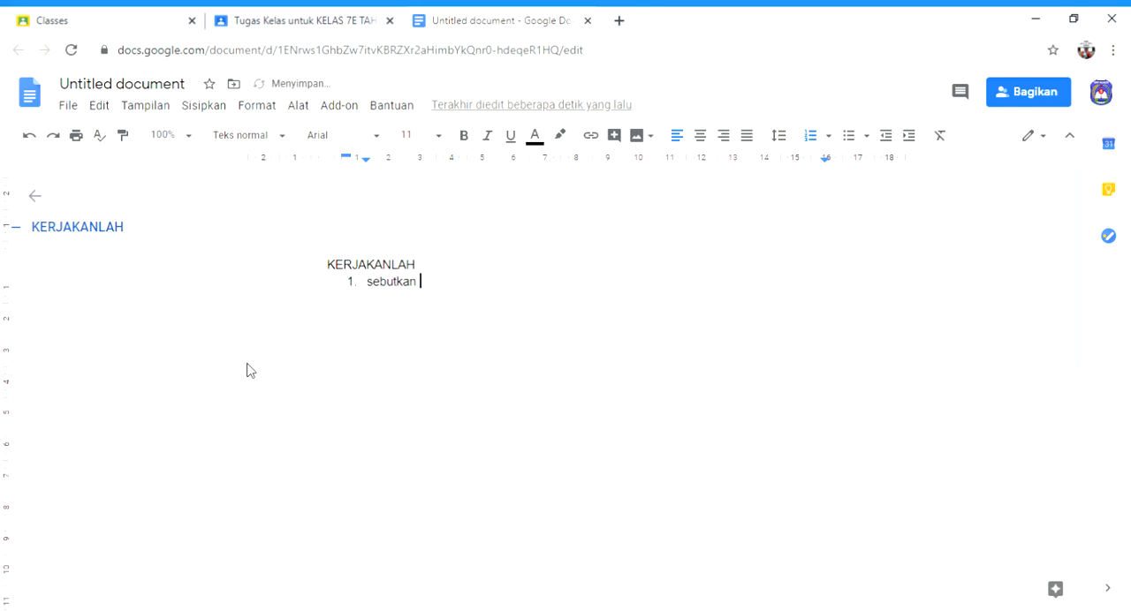
type("7 besaran pokok dalam ")
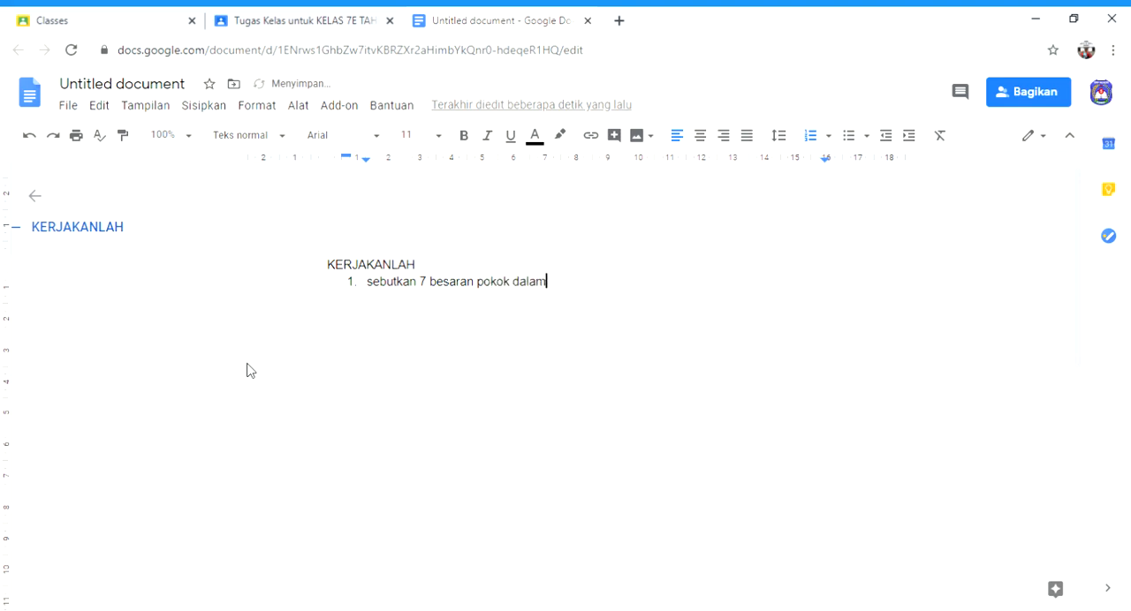
type("fisika beserta satuanya")
key("Return")
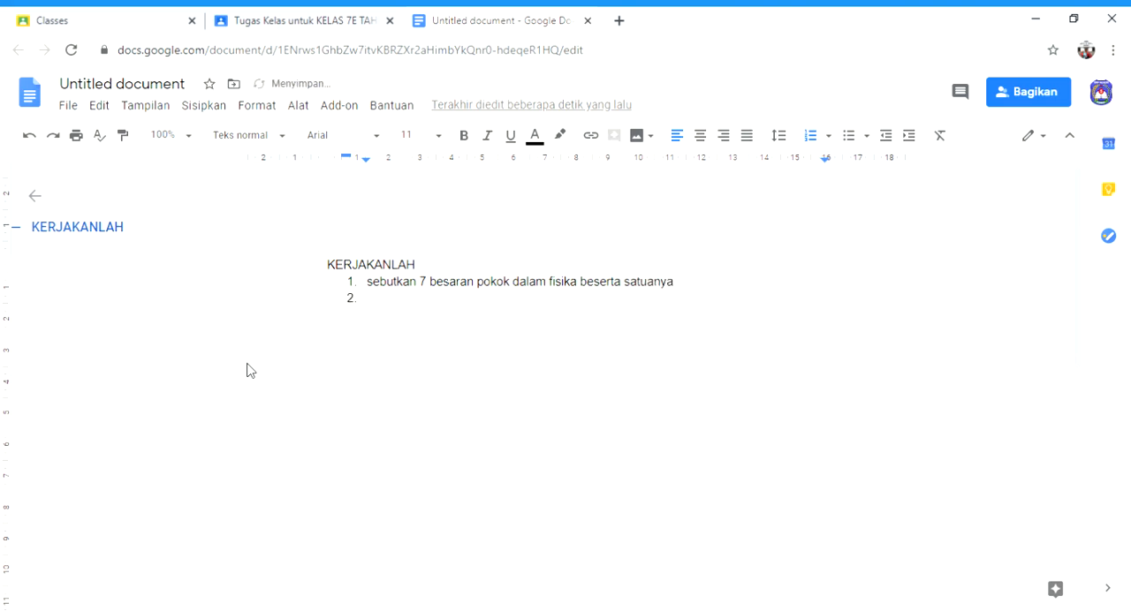
Step: Capitalise the first letter of question 1 so that it begins with "Sebutkan"
key("Up")
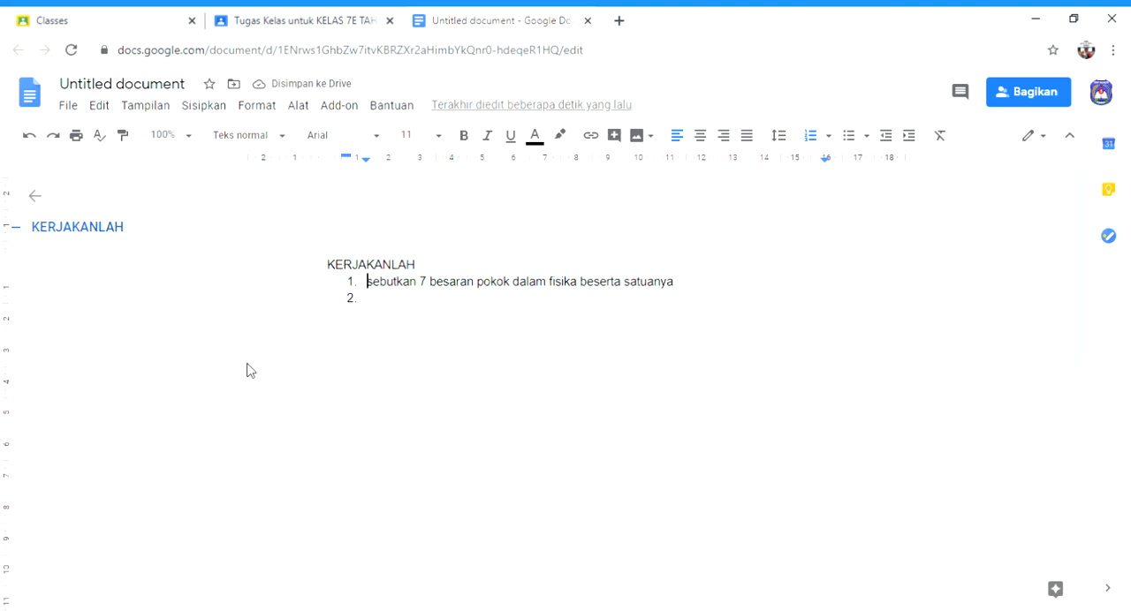
key("Delete")
type("S")
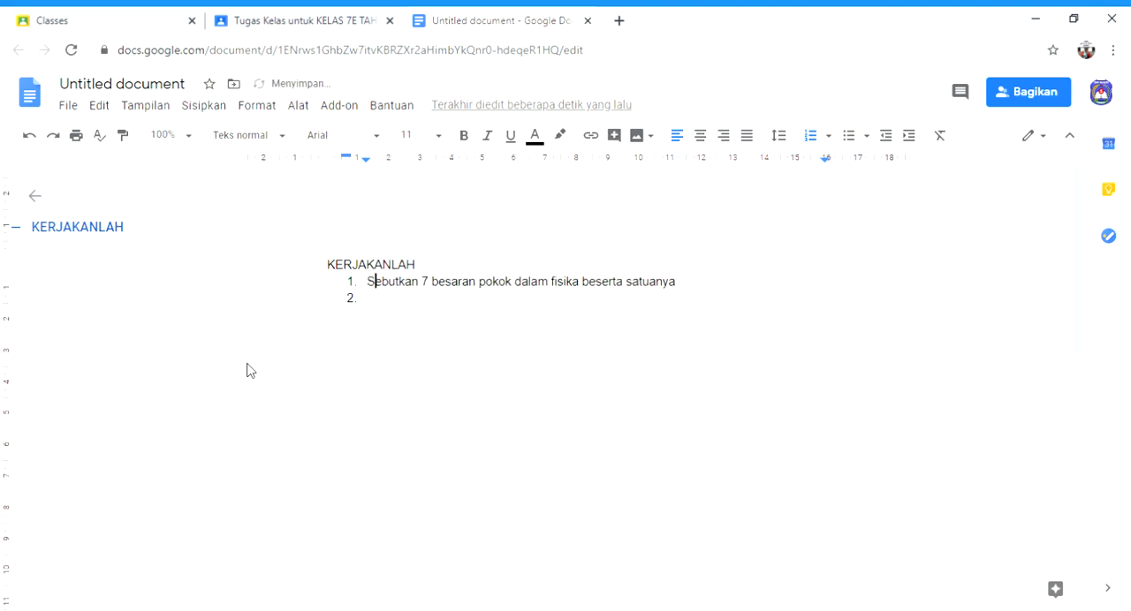
Step: Write "sebutkan alat ukur besaran berikut" as question 2 of the numbered list
left_click(393, 305)
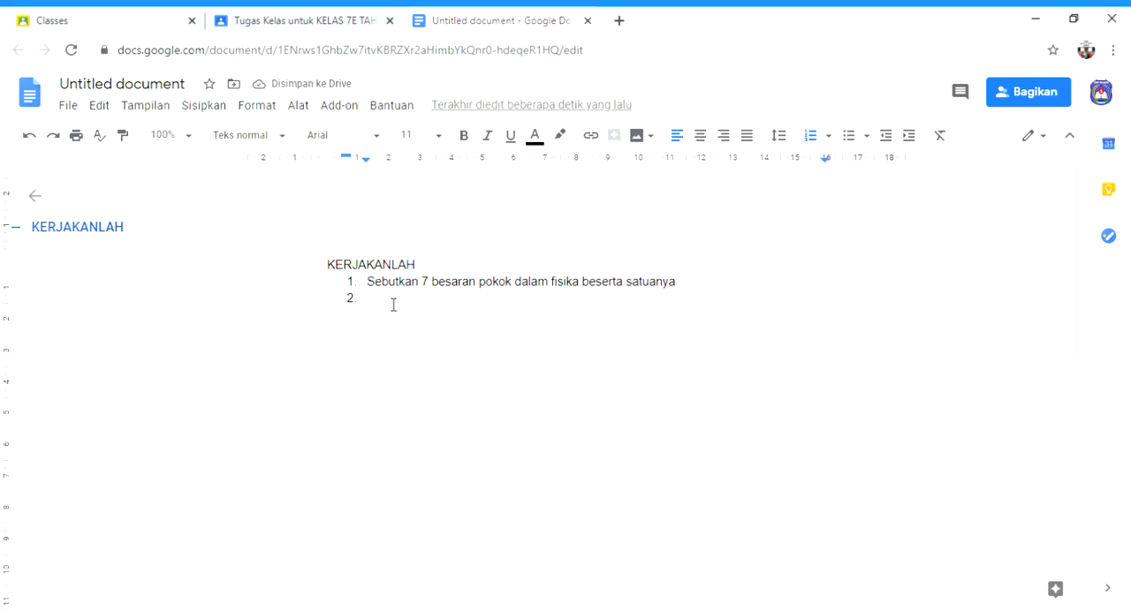
type("sebut")
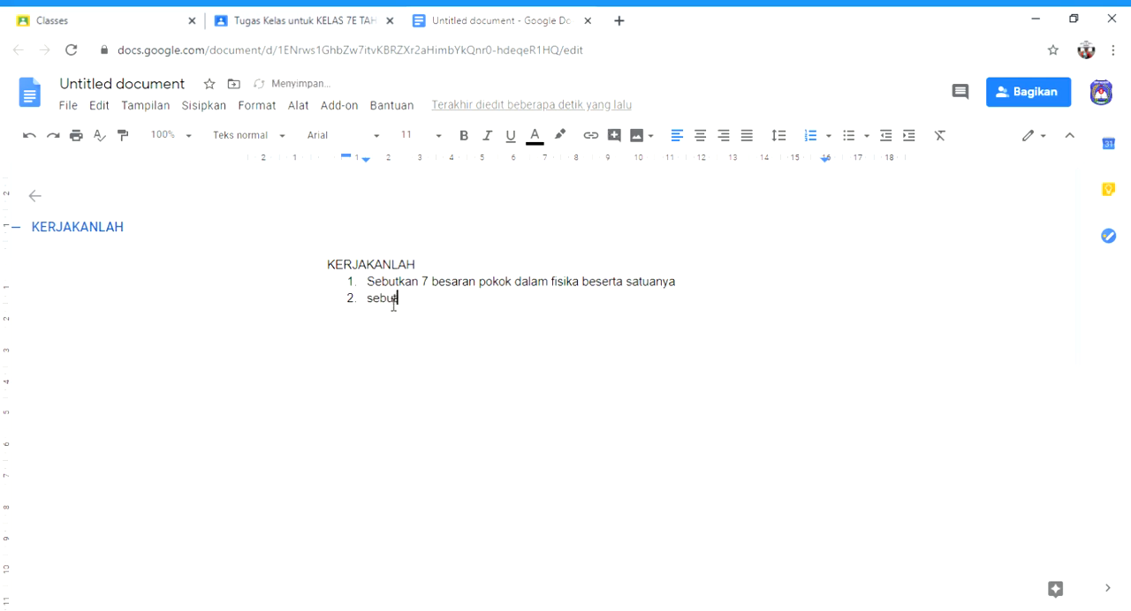
type("kan alat ukur besara")
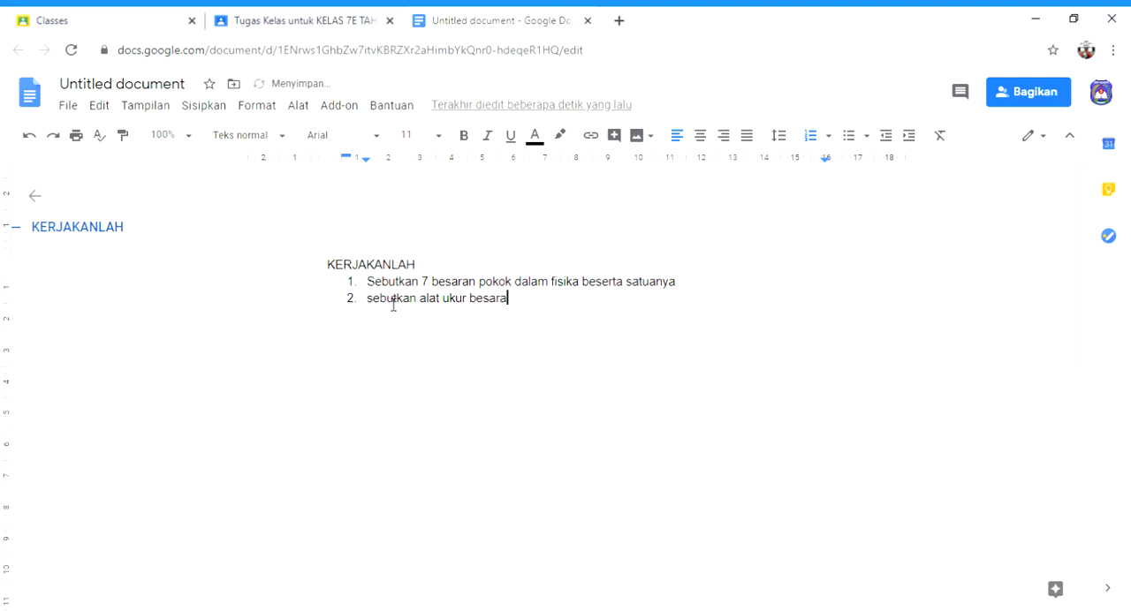
type("n berikut")
Step: Add lettered sub-items under question 2: panjang, massa, waktu, suhu and intensitas cahaya, followed by a blank item
key("Return")
key("Tab")
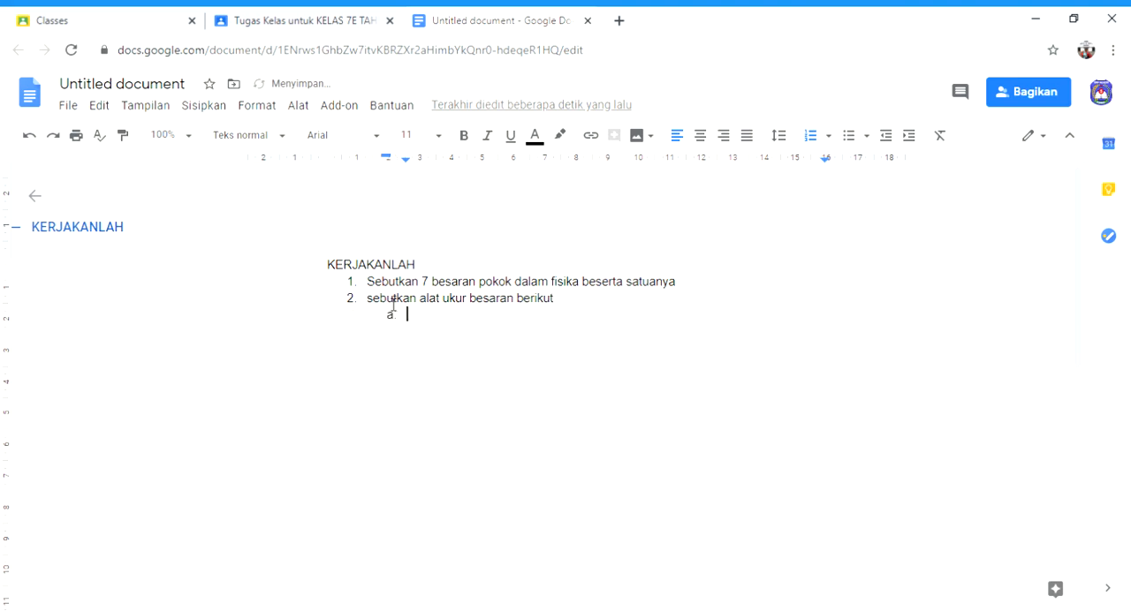
type("panjang")
key("Return")
type("massa")
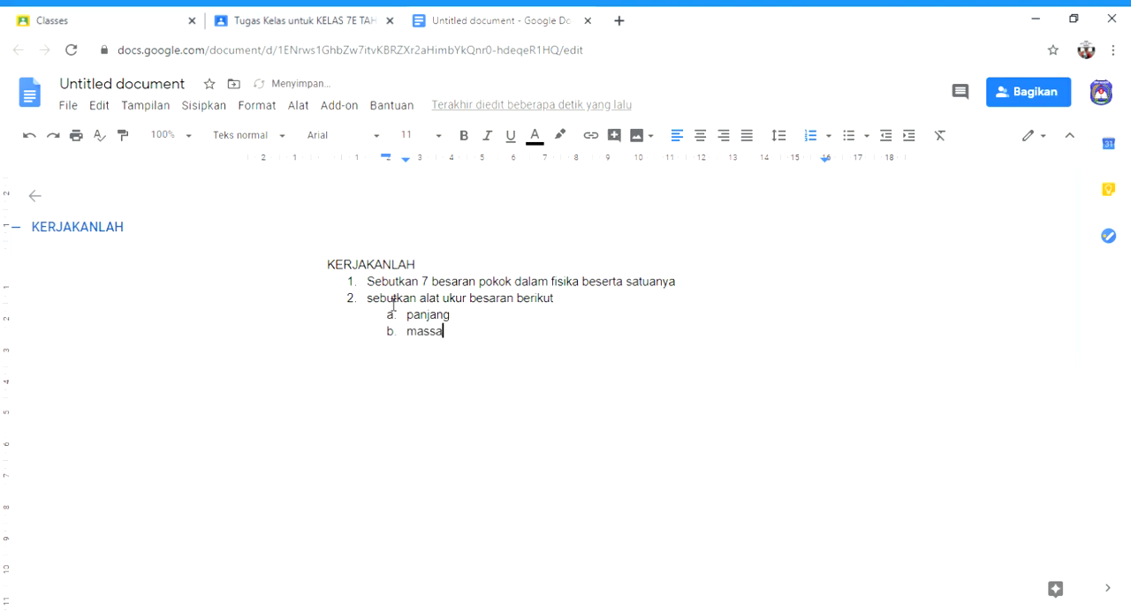
key("Return")
type("waktu")
key("Return")
type("suhu")
key("Return")
type("intens")
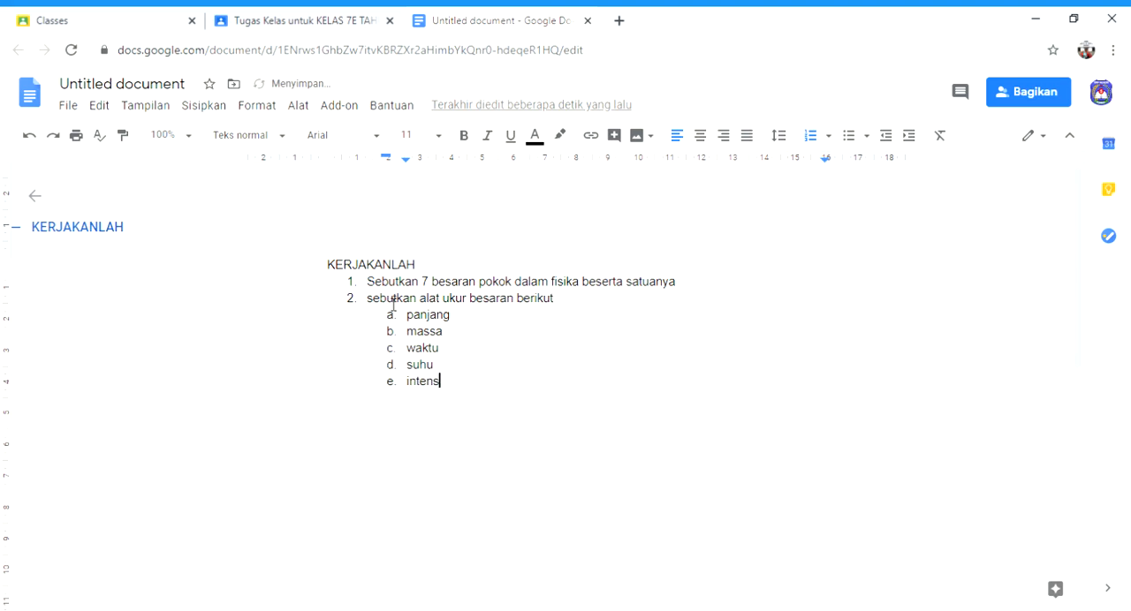
type("itas cahaya")
key("Return")
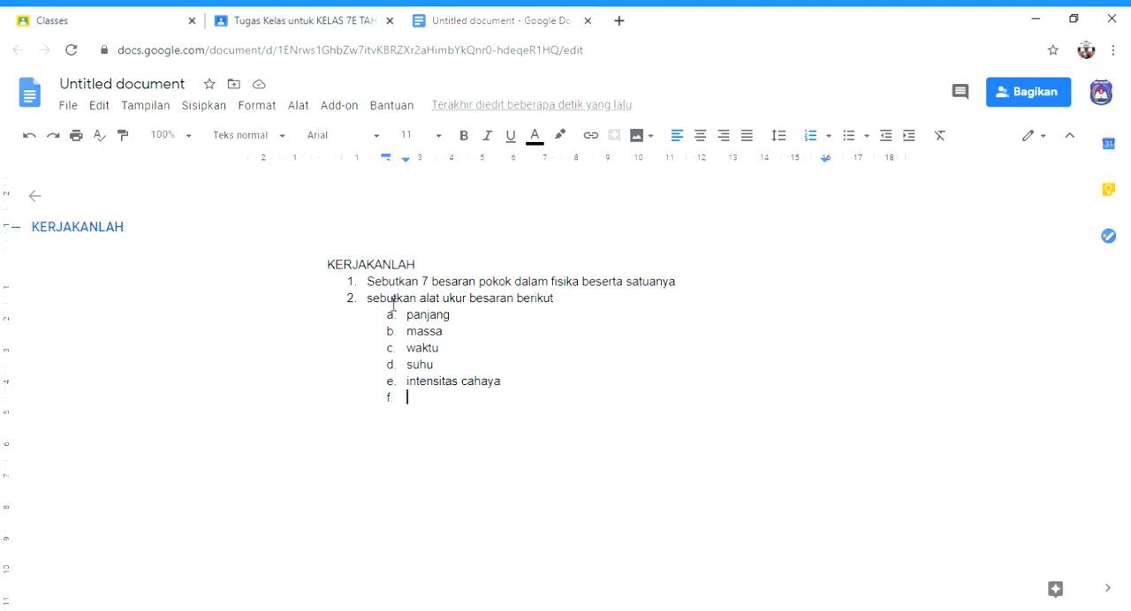
Step: Fill sub-item f under question 2 with "jumlah zat" and add a blank third question to the numbered list
type("juml")
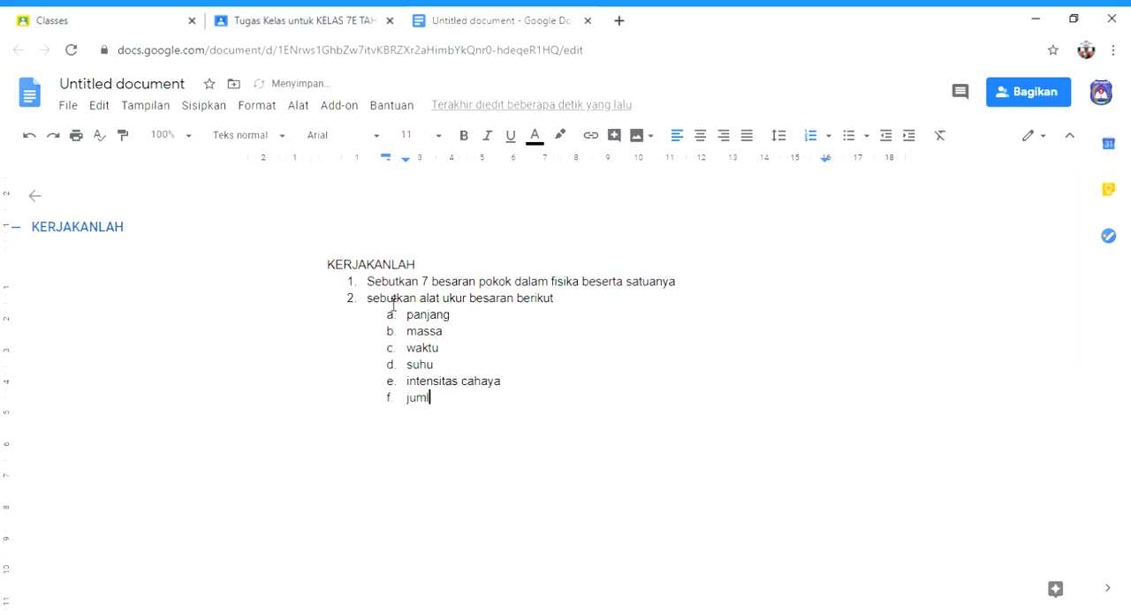
type("ah zat")
key("Return")
key("BackSpace")
key("BackSpace")
type("3.")
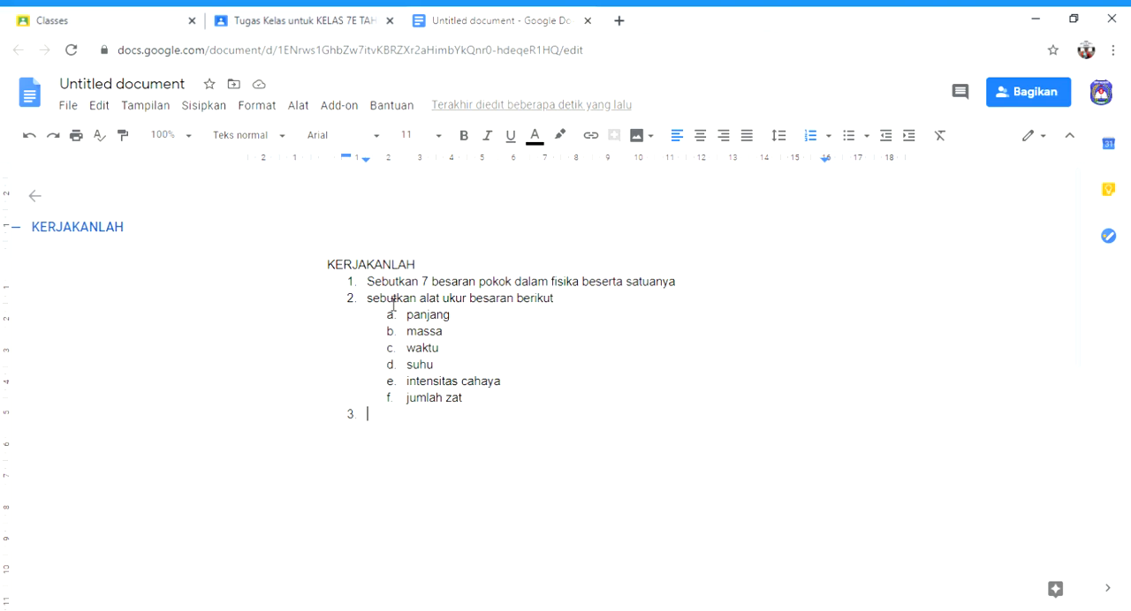
Step: Write "apakah fungsi mistar, jangka sorong dan mikrometer sekrup" as question 3 of the numbered list
type("se")
key("BackSpace")
key("BackSpace")
type("apa")
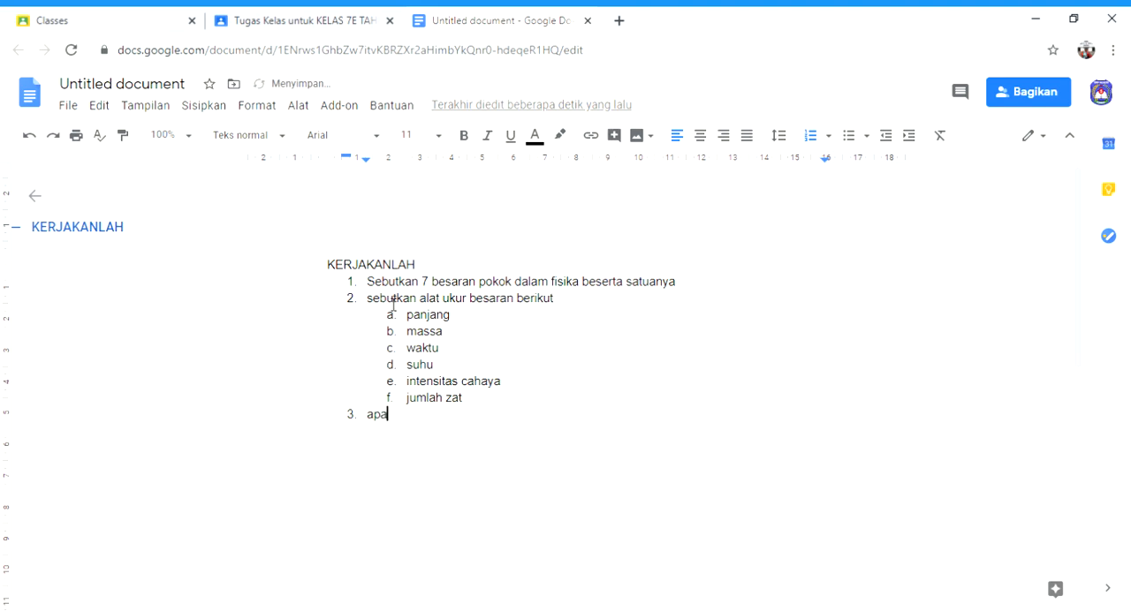
type("kah")
key("BackSpace")
key("BackSpace")
key("BackSpace")
key("BackSpace")
key("BackSpace")
type("akah fun")
type("gsi")
type(" jua")
key("BackSpace")
type("mistar, ja")
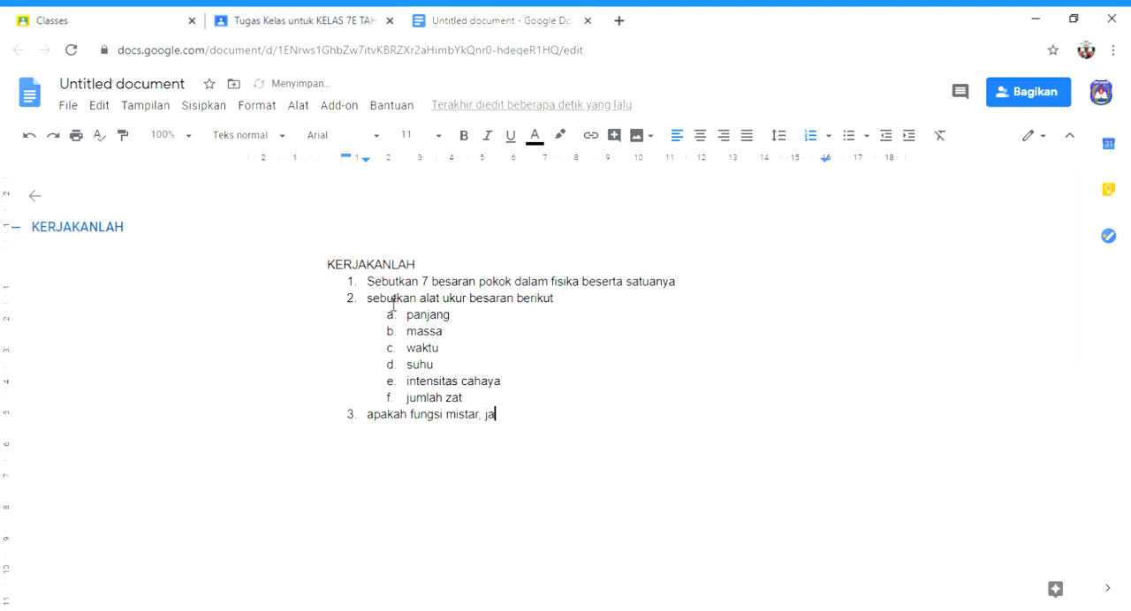
type("ngka sorong dan mikr")
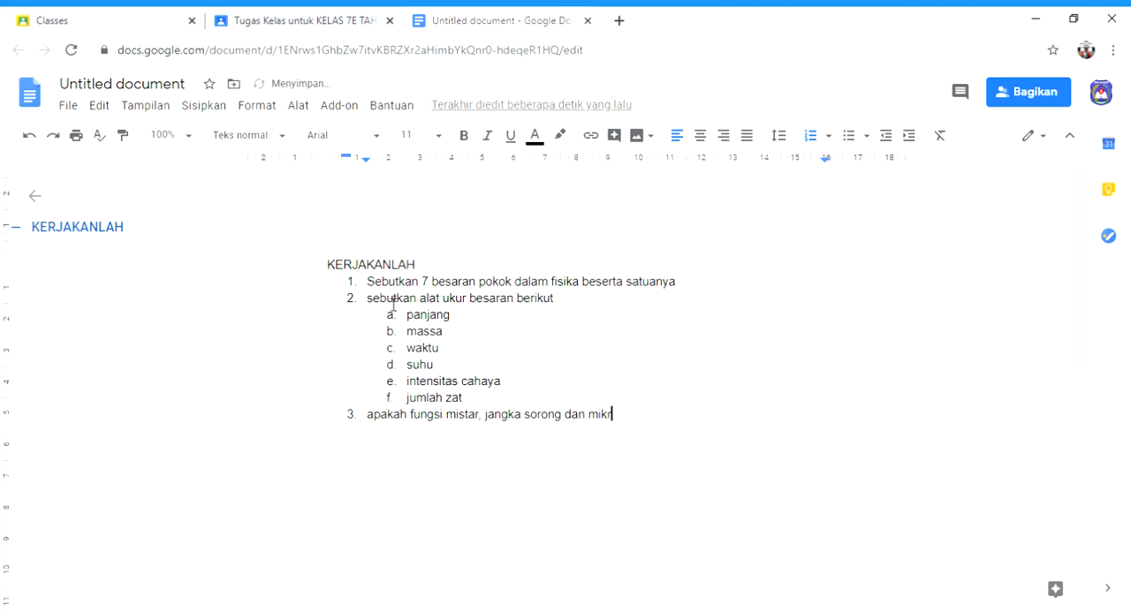
type("ometer sekrup")
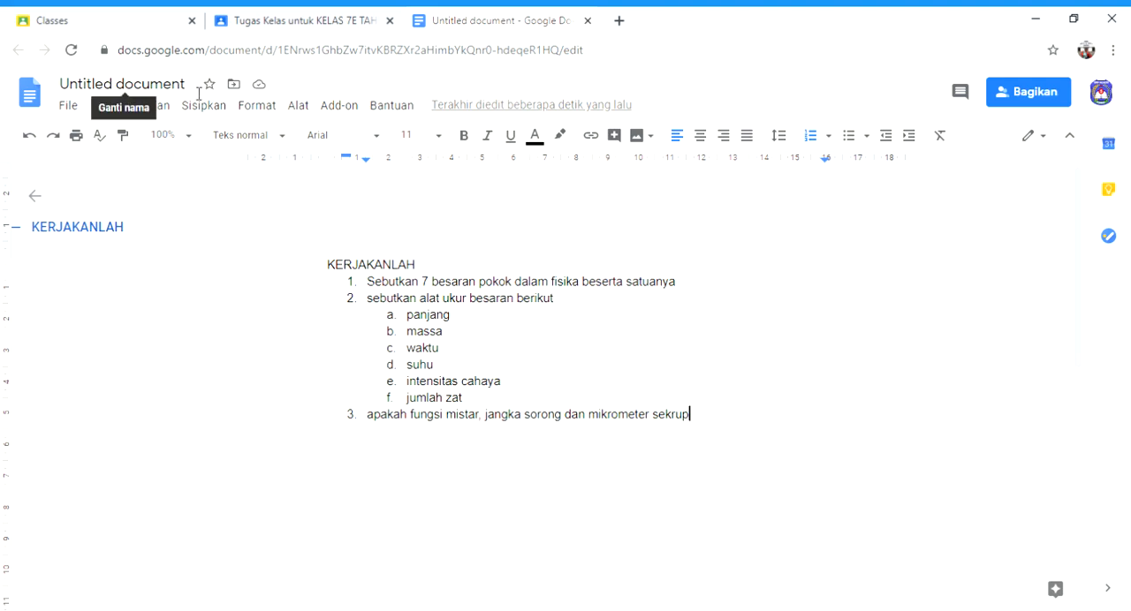
Step: Rename the document as "tugas besaran dan satuan" and close it to return to the assignment in Google Classroom
left_click_drag(188, 86, 69, 93)
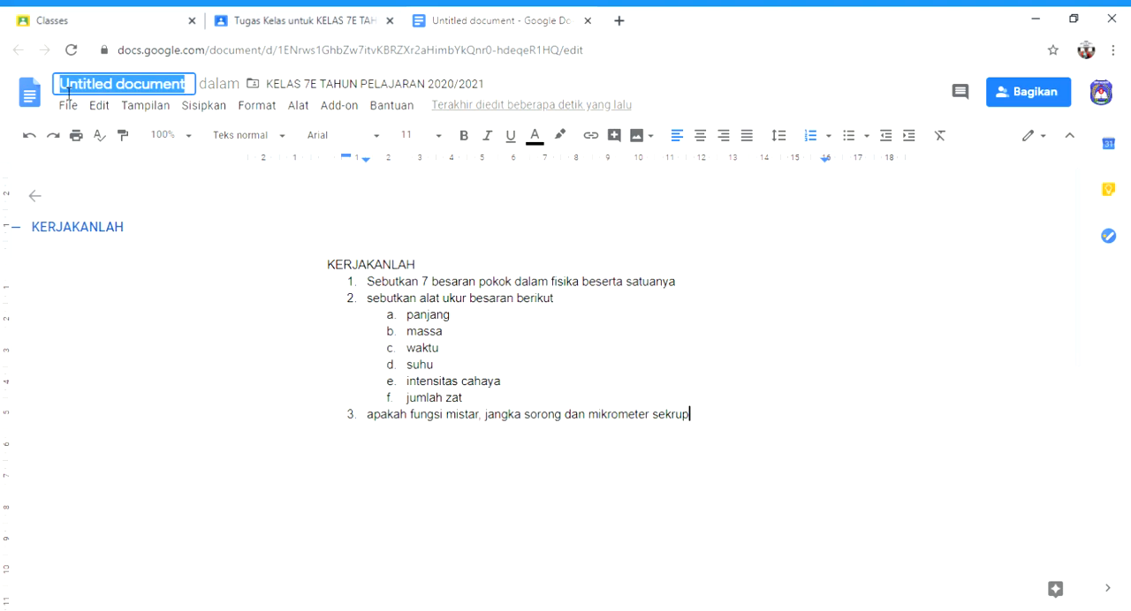
type("tugas")
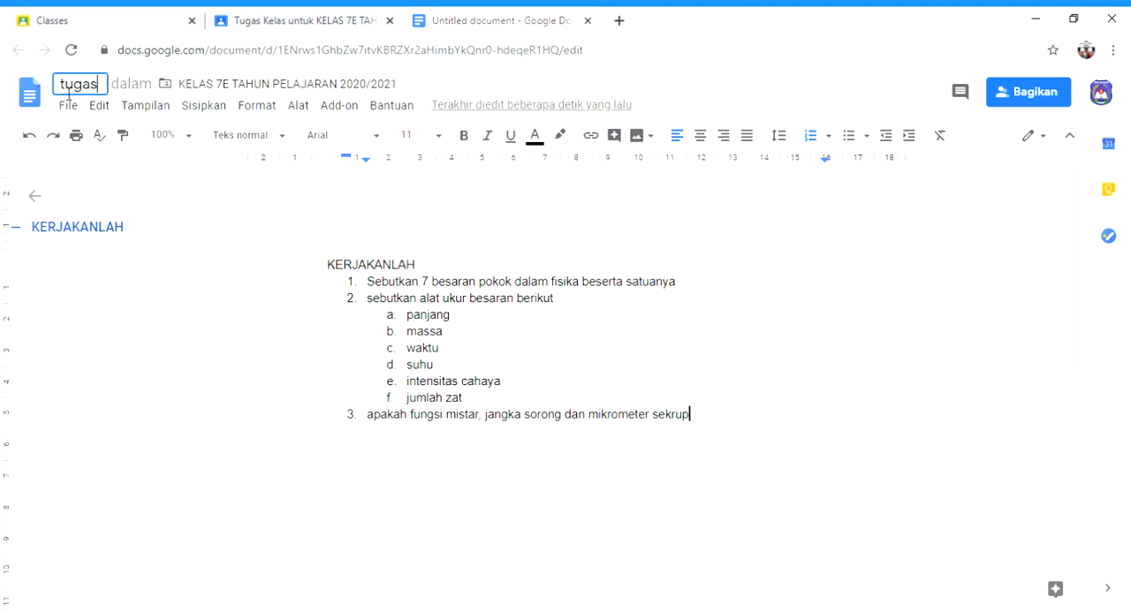
type(" besa")
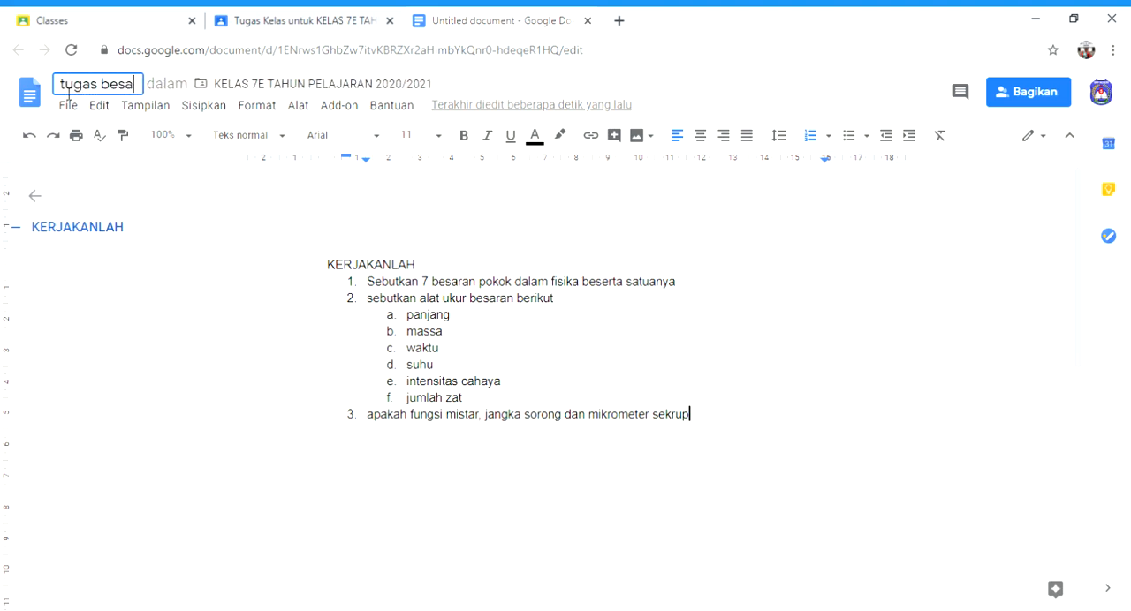
type("ran da")
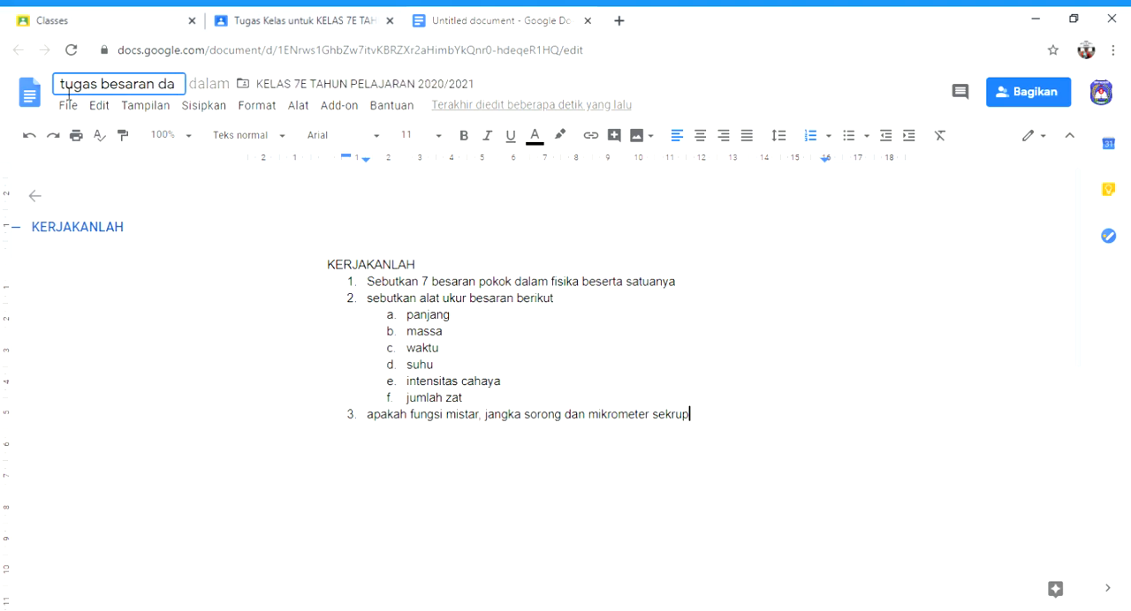
type("n satuan")
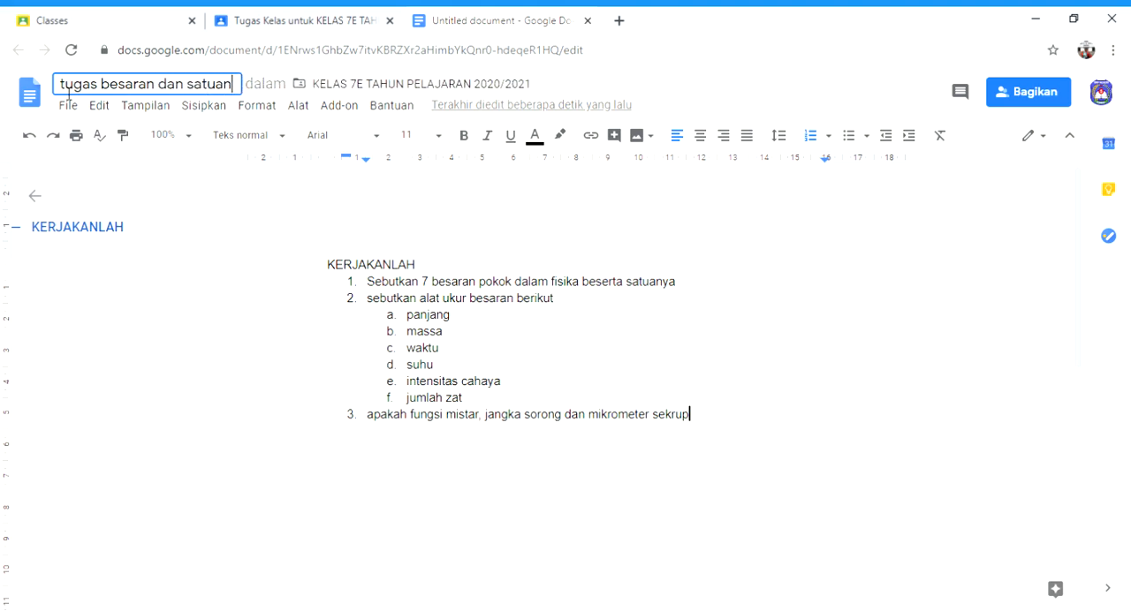
left_click(593, 319)
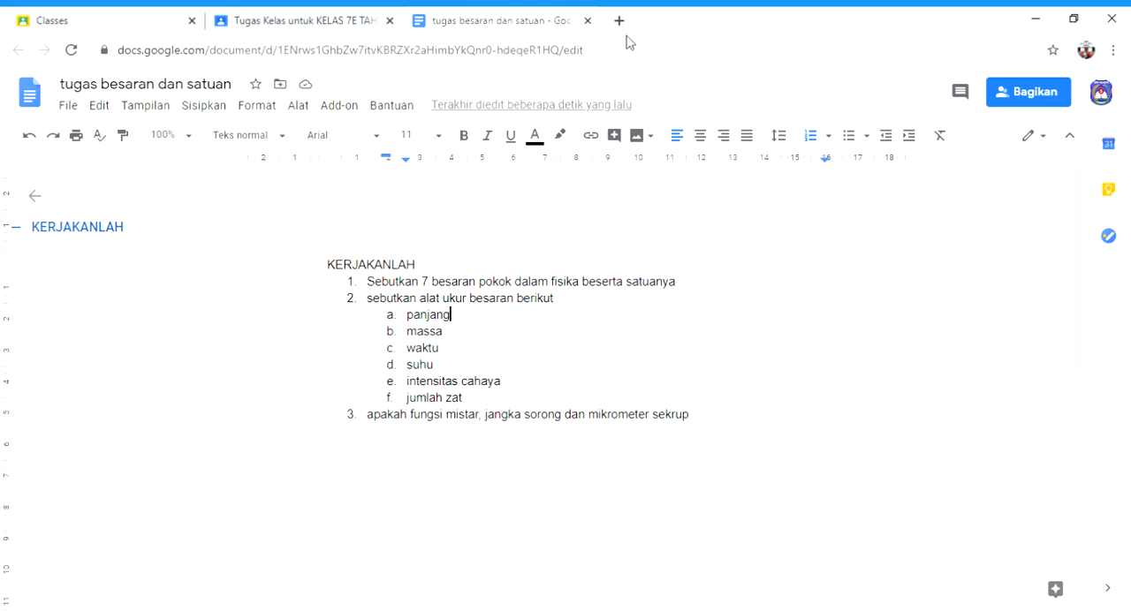
left_click(588, 21)
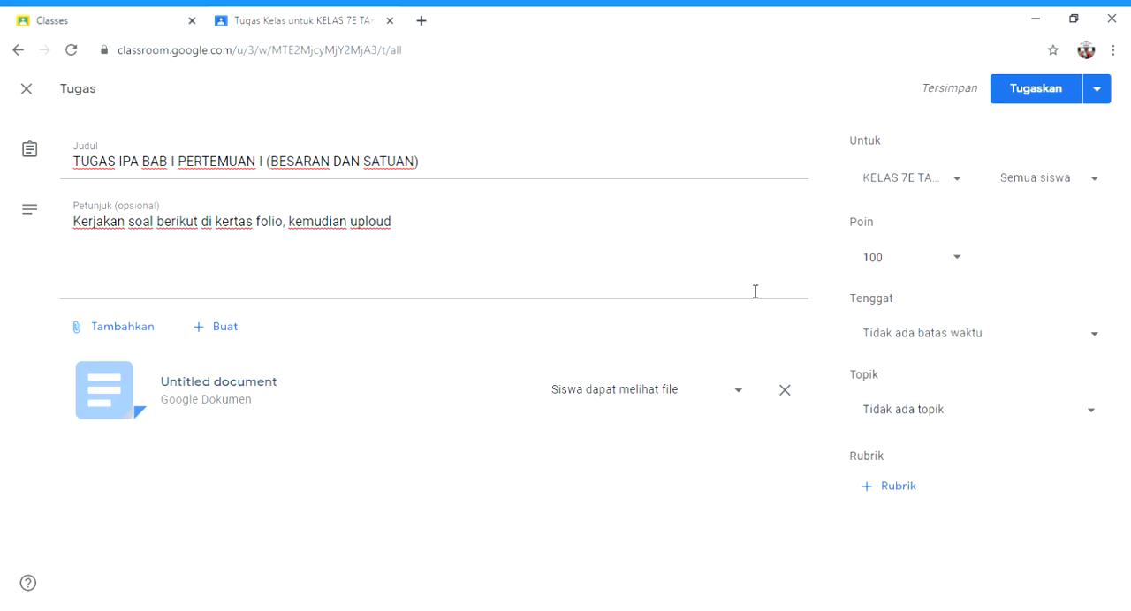
Step: Include KELAS 7D, KELAS 7C, KELAS 7B and KELAS 7A as additional classes receiving the assignment
left_click(967, 190)
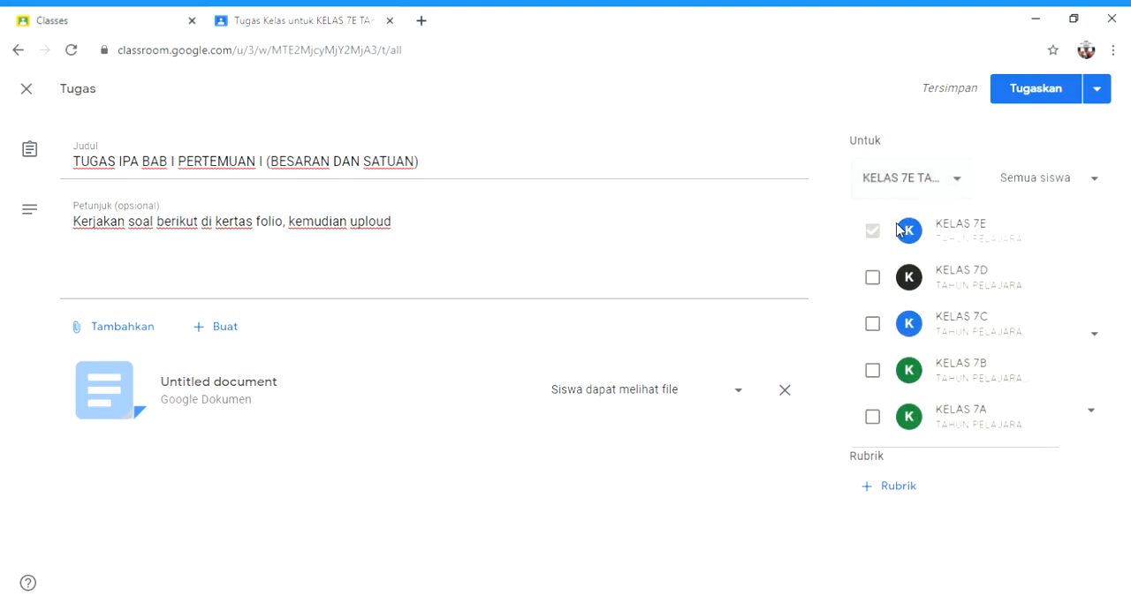
left_click(873, 278)
left_click(873, 324)
left_click(873, 371)
left_click(873, 417)
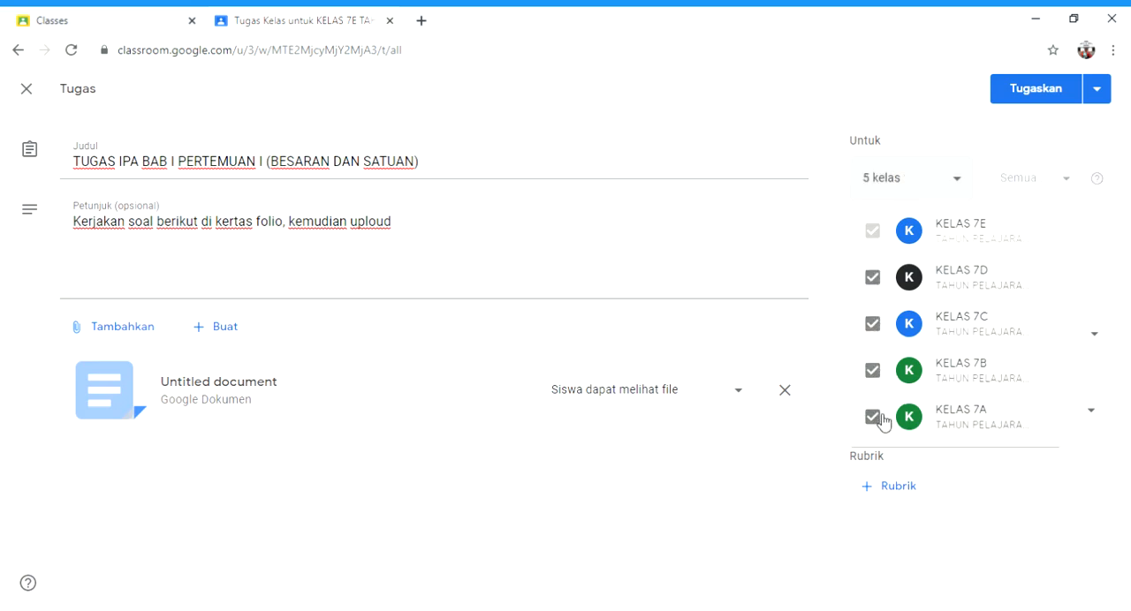
left_click(973, 493)
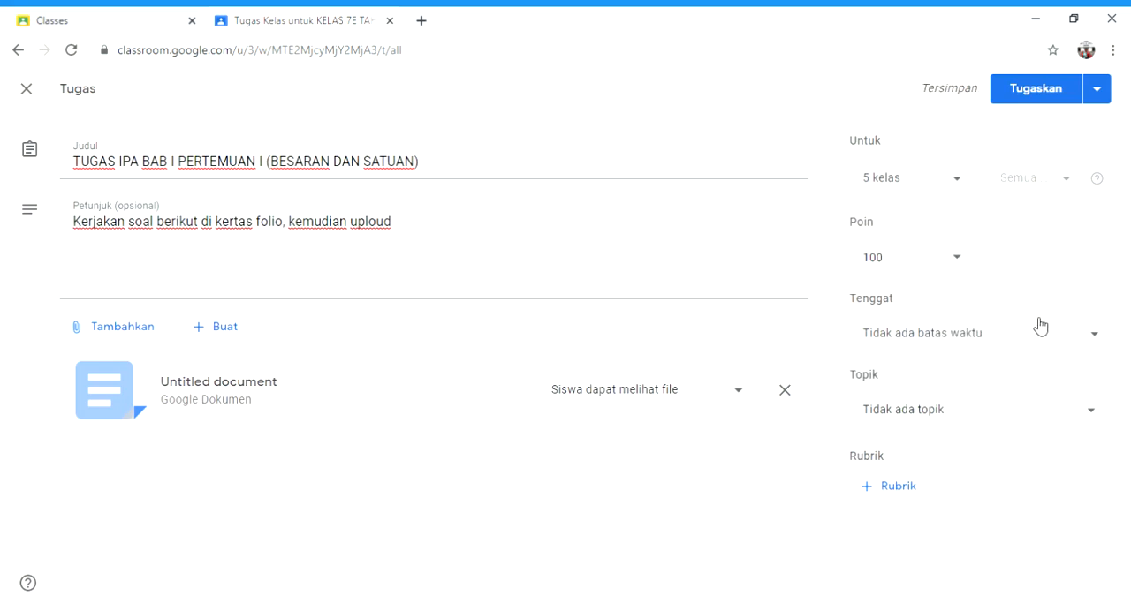
Step: Set the assignment's deadline to 19 Jul 2020 at 23.59
left_click(1097, 343)
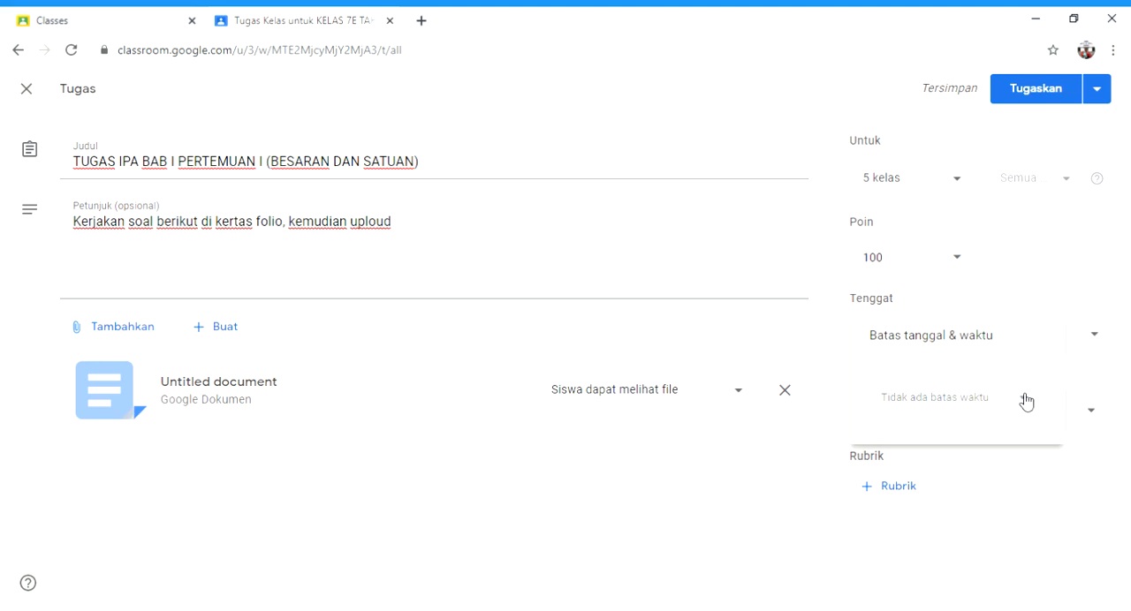
left_click(995, 414)
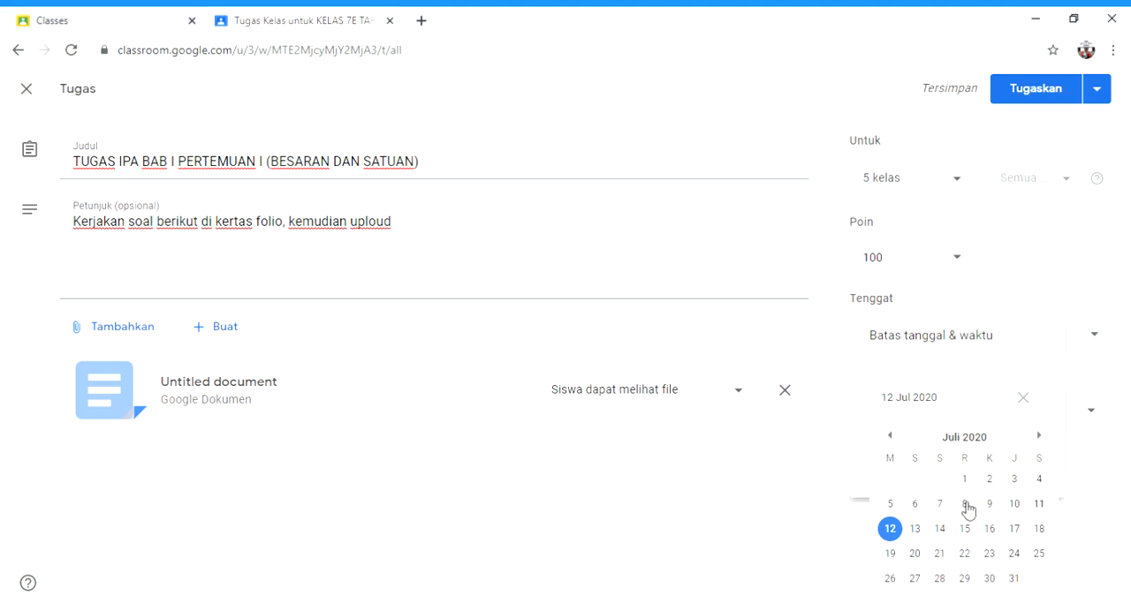
left_click(892, 554)
left_click(932, 467)
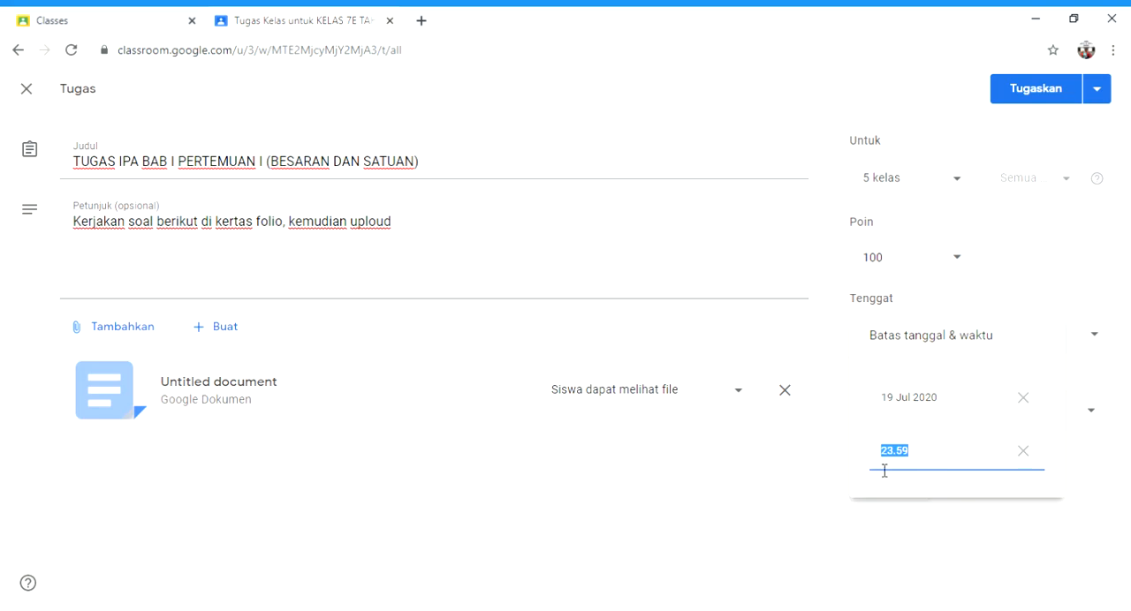
left_click(1013, 534)
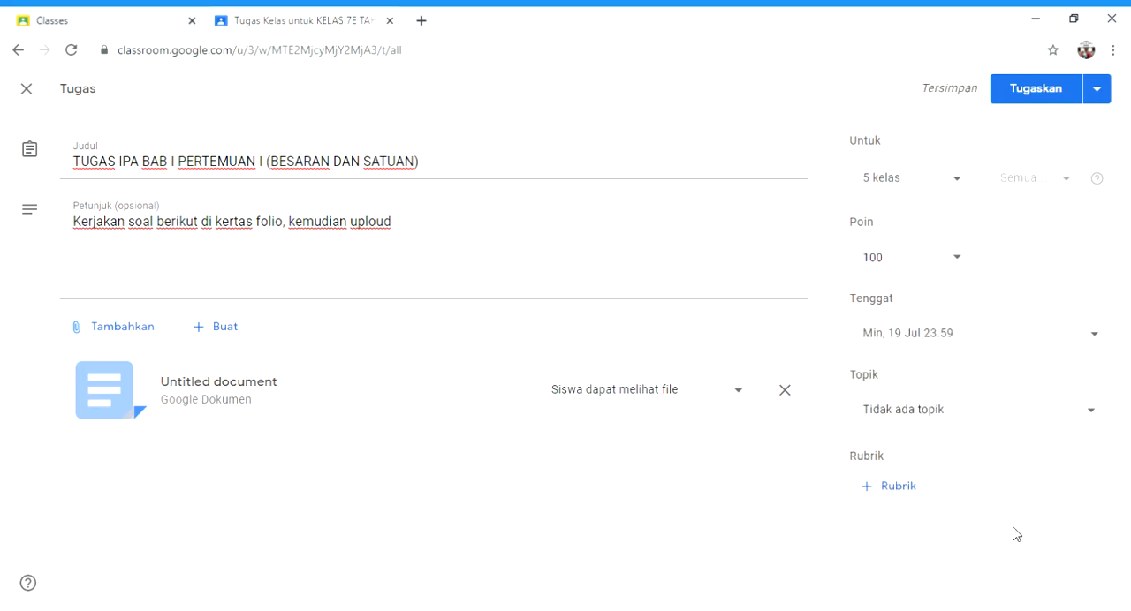
Step: File the assignment under the topic IPA and publish it to the selected classes
left_click(1095, 410)
scroll(1105, 399, "down", 1)
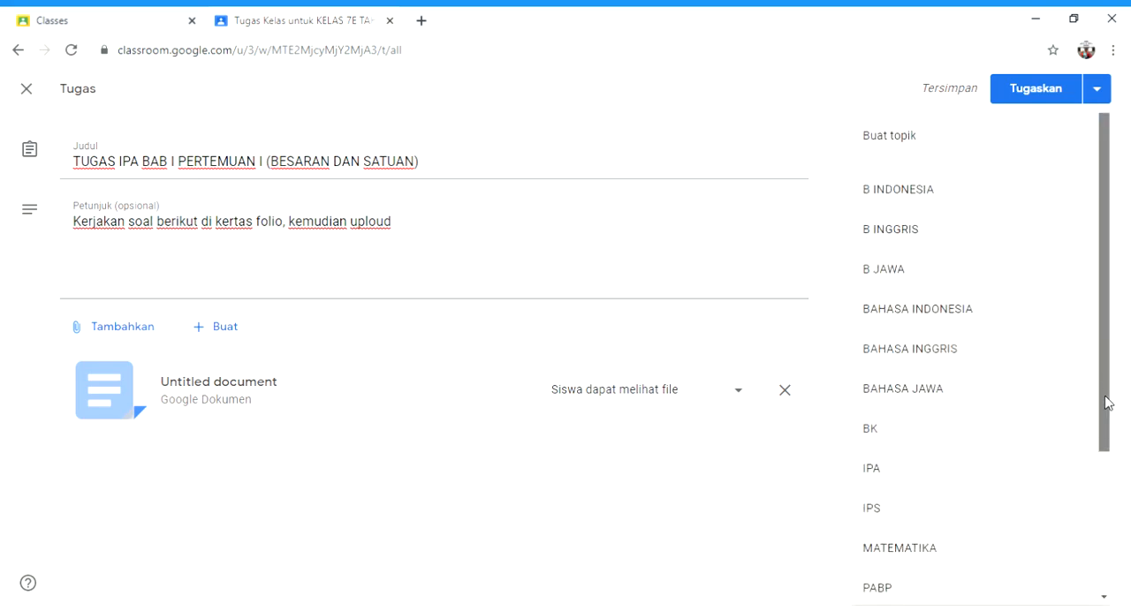
left_click(973, 471)
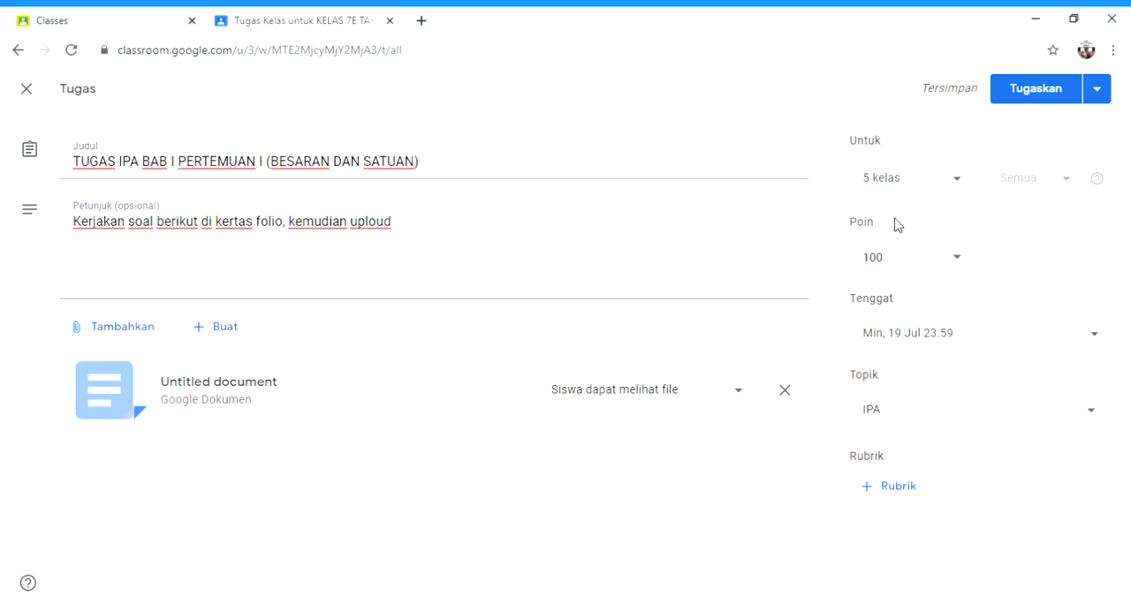
left_click(1039, 94)
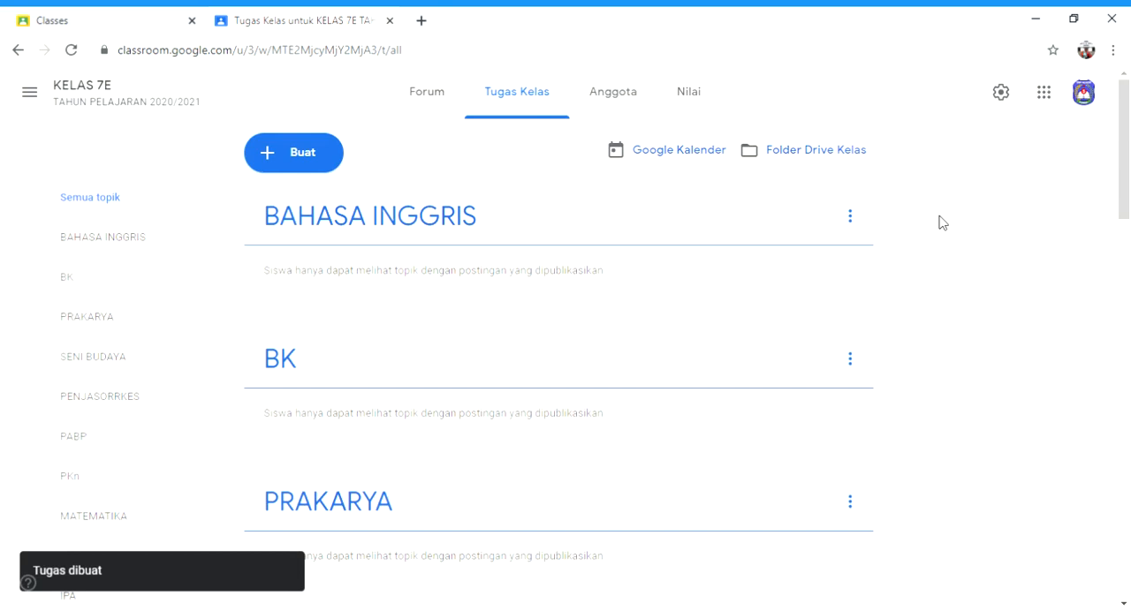
Step: Start another new assignment of the type Tugas in the class KELAS 7E
left_click_drag(1126, 152, 1124, 461)
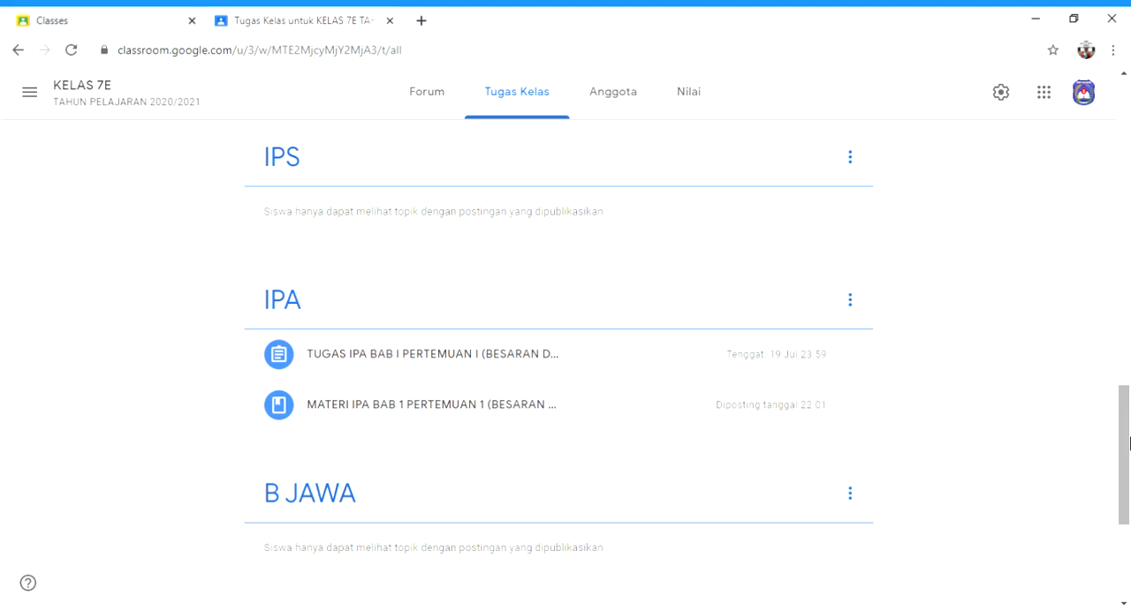
left_click_drag(1124, 457, 1124, 172)
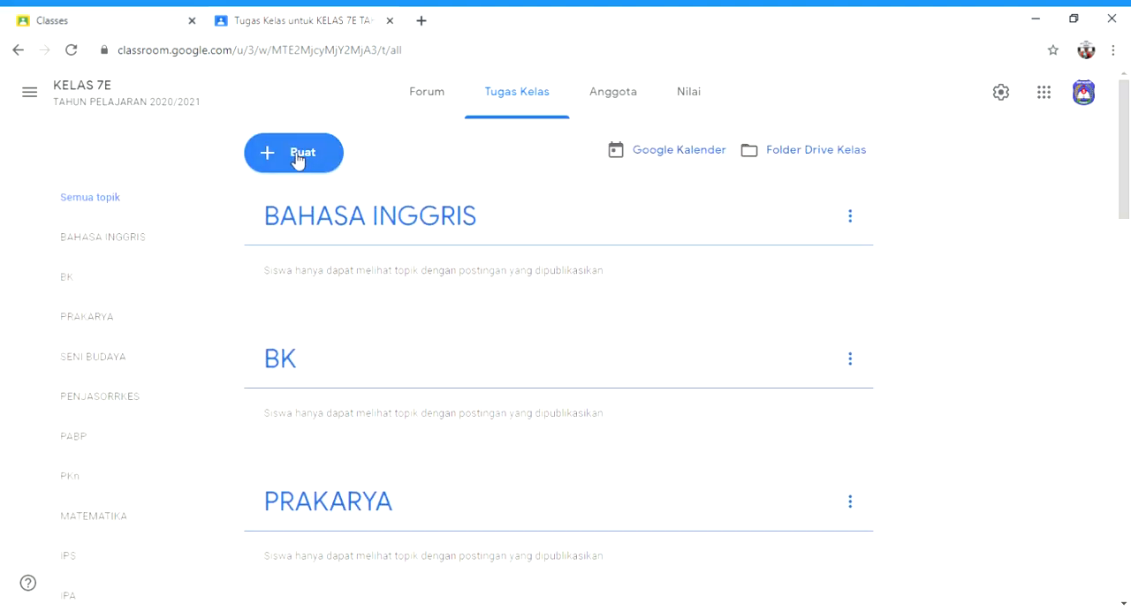
left_click(298, 159)
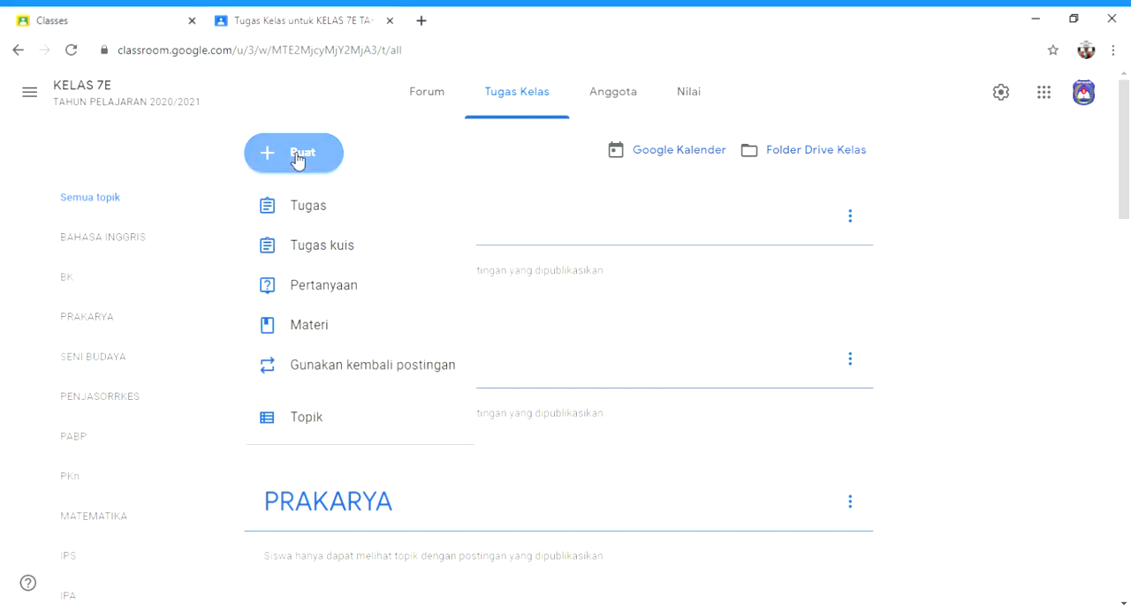
left_click(309, 217)
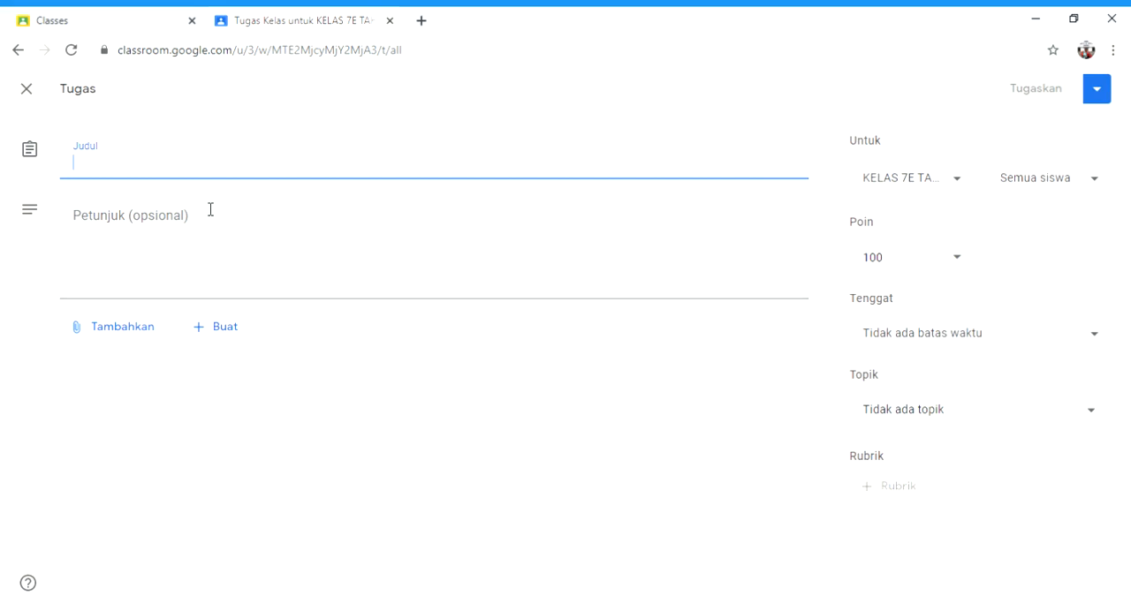
Step: Title the new assignment "TUGAS IPA BAB I (BESARAN DAN SATUAN)"
type("TUGAS ")
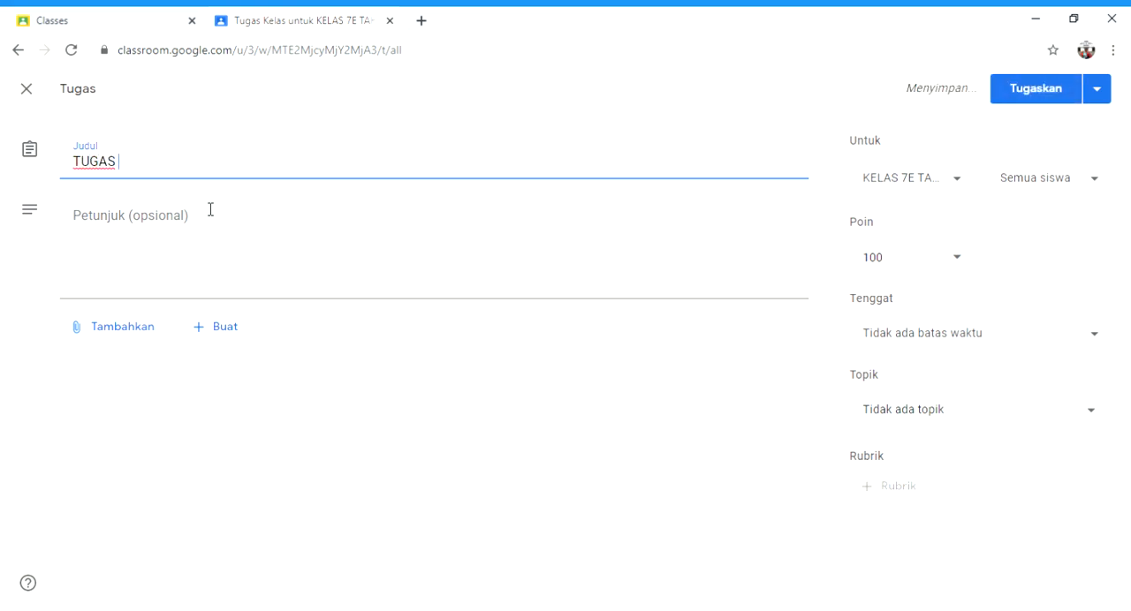
type("IPA")
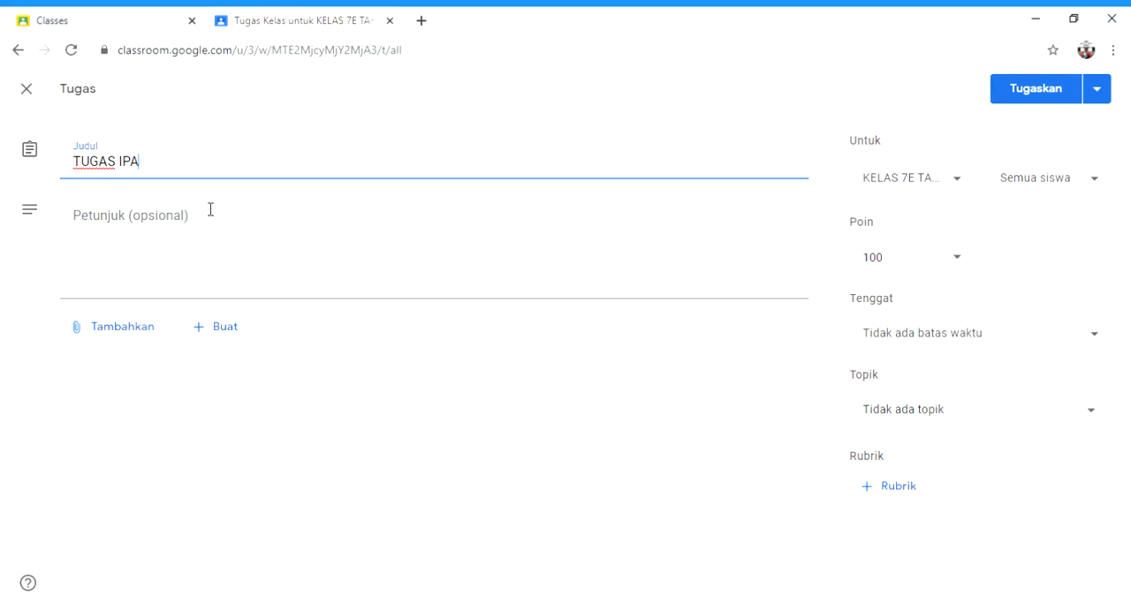
type(" BAB I")
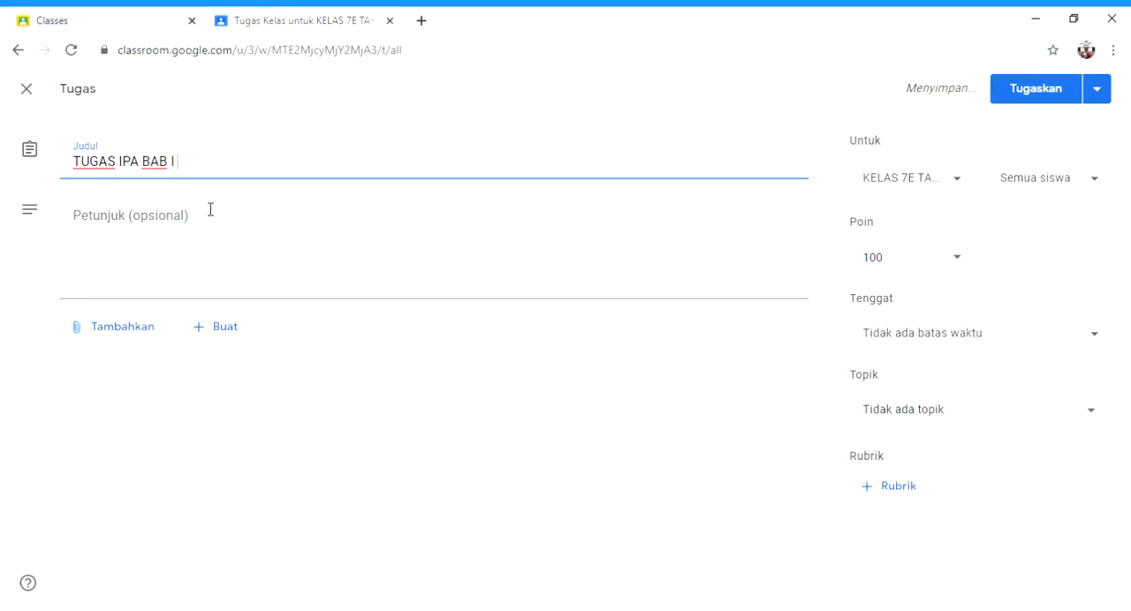
type(" (BESARA")
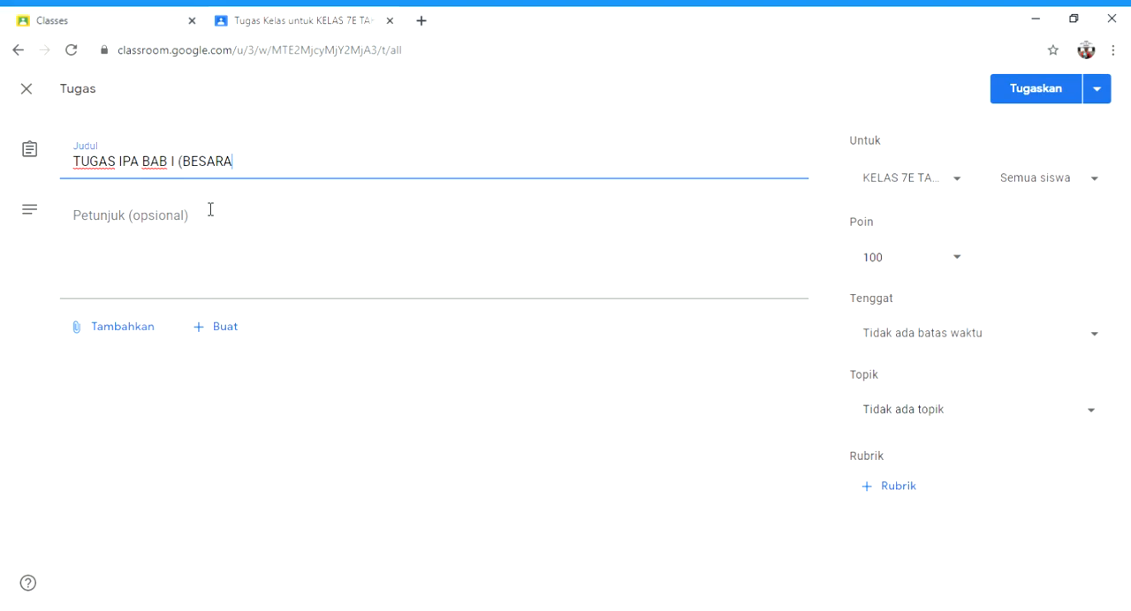
type("N DAN")
type("SATUAN")
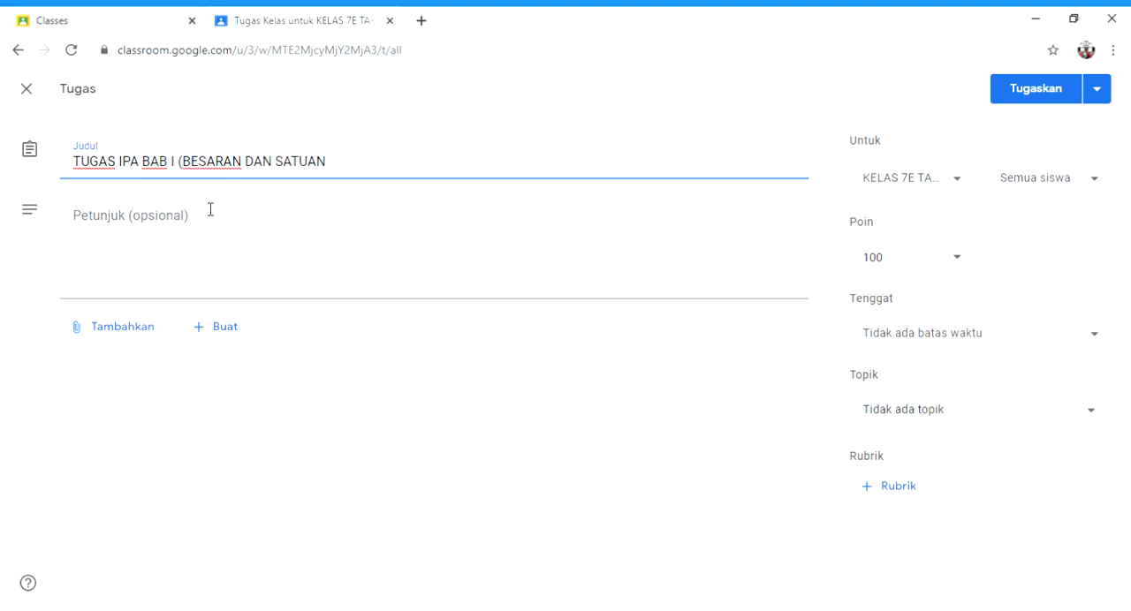
type(")")
Step: Enter "Kerjakanlah soal berikut" as the instructions of the new assignment
left_click(190, 230)
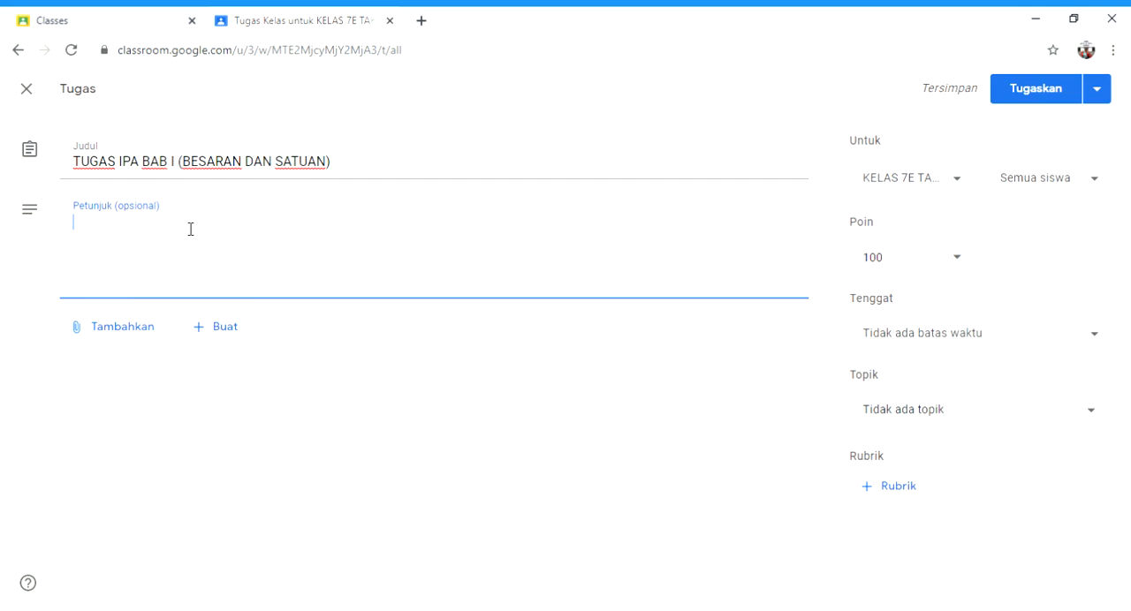
type("Kerjakanlah ")
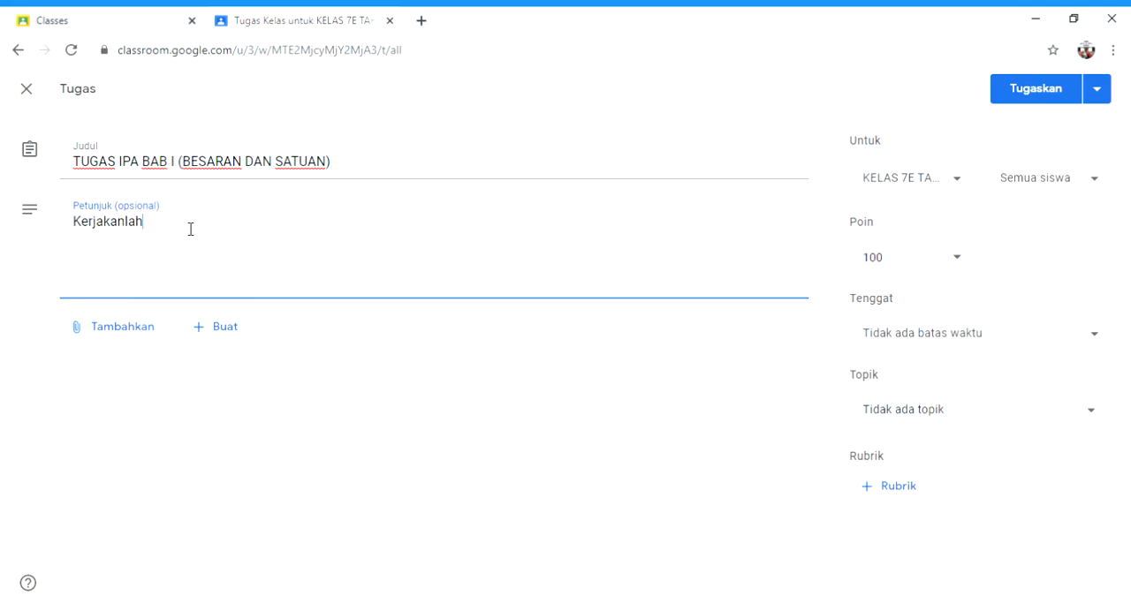
type("soal berikut")
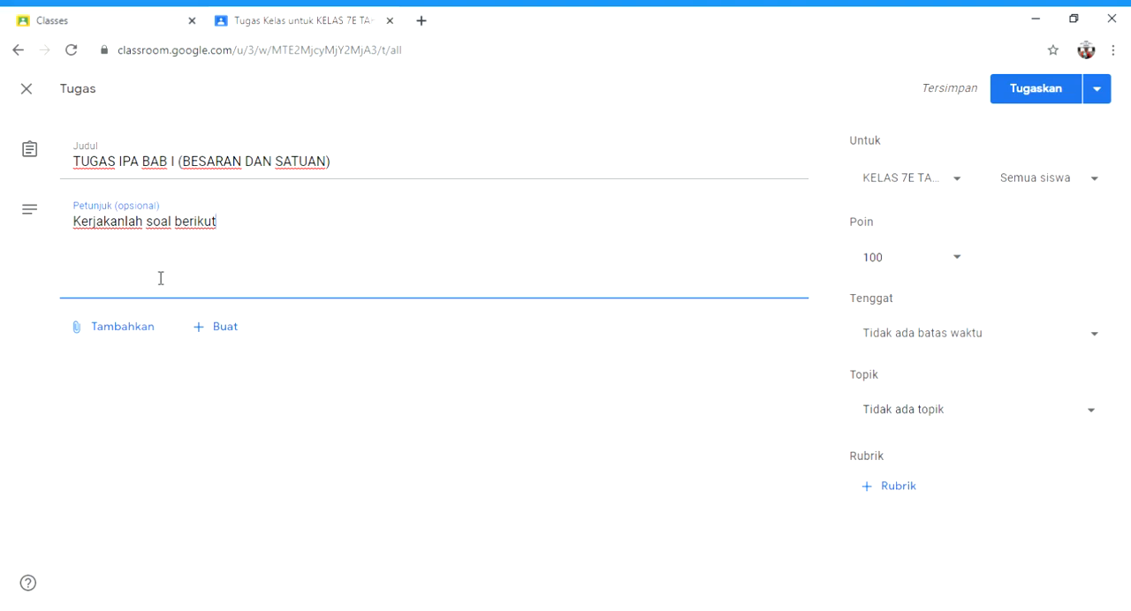
Step: Attach the Word file "4. IPA SOAL UTAMA.docx" to the assignment by uploading it from the computer
left_click(115, 331)
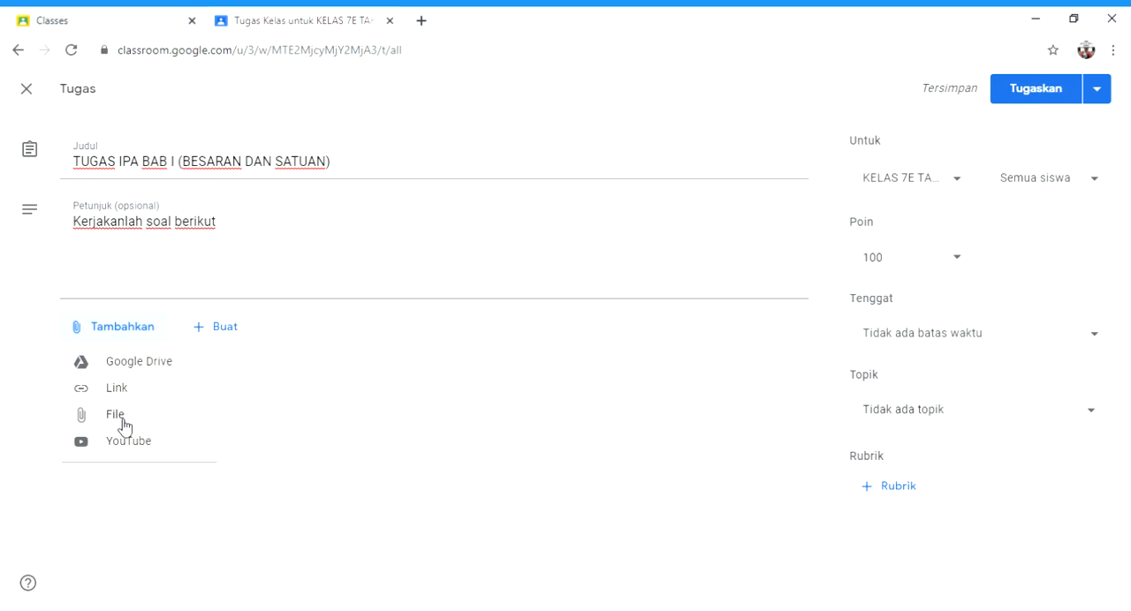
left_click(119, 423)
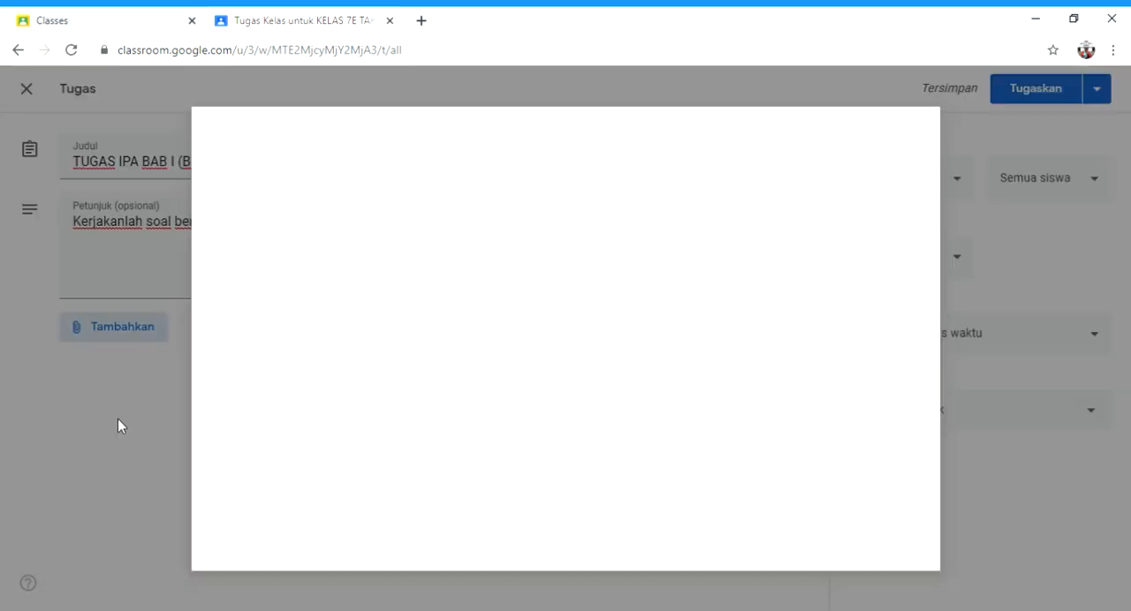
left_click(515, 362)
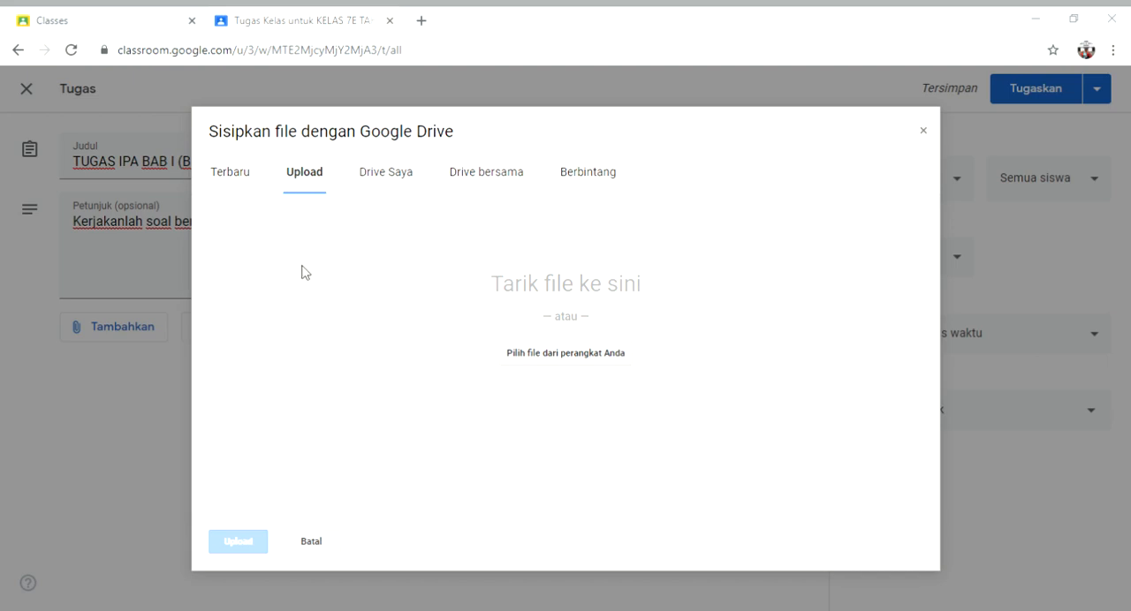
left_click(416, 378)
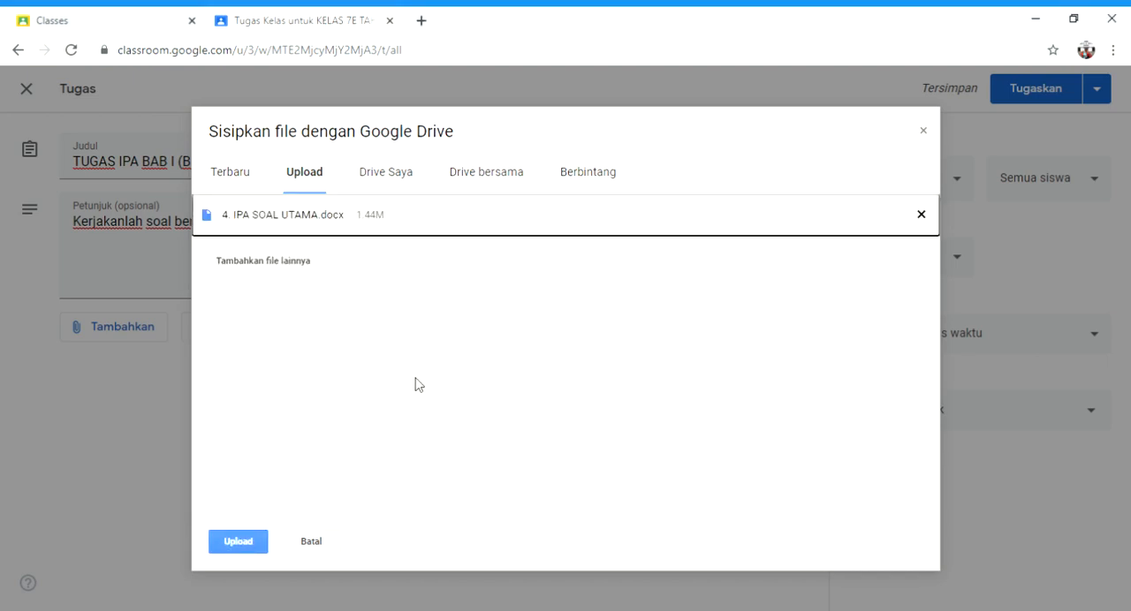
left_click(239, 548)
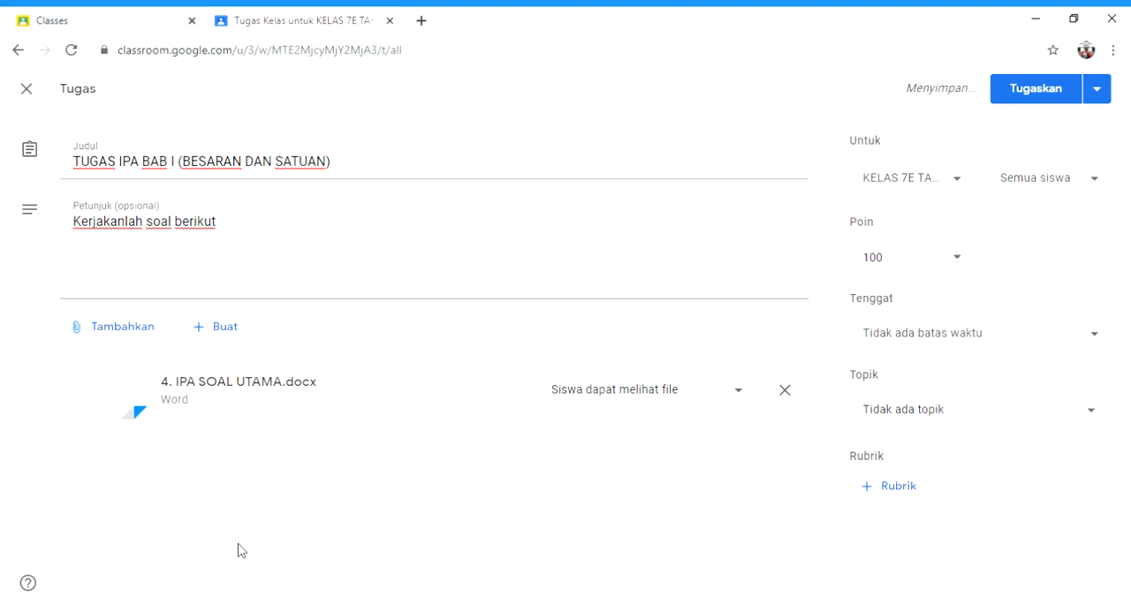
Step: Add KELAS 7D, KELAS 7C, KELAS 7B and KELAS 7A as recipients of the assignment alongside KELAS 7E
left_click(951, 191)
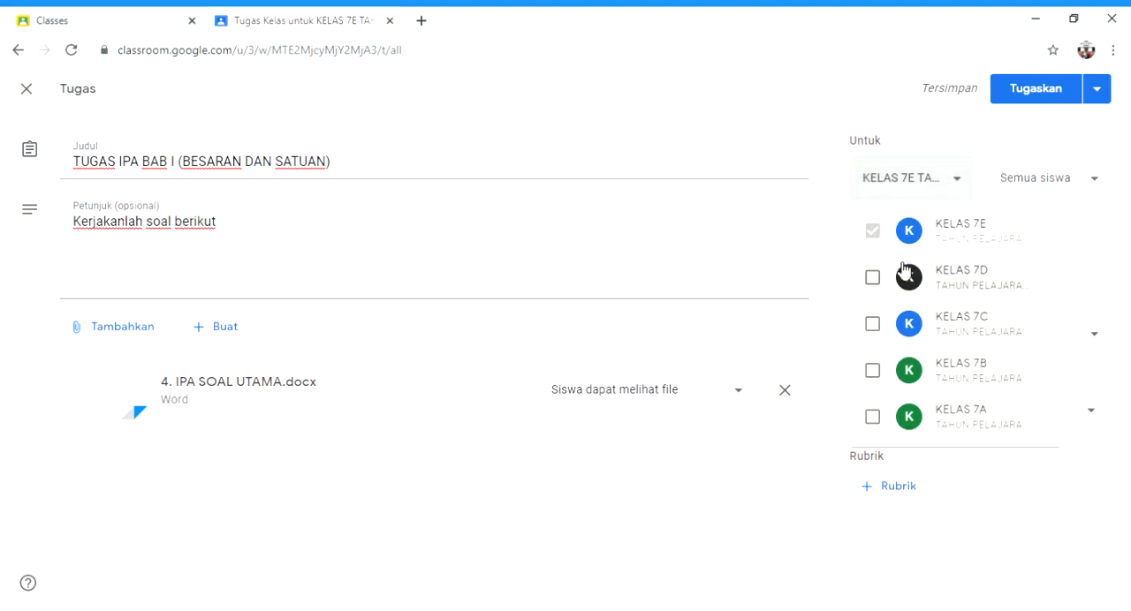
left_click(896, 280)
left_click(887, 342)
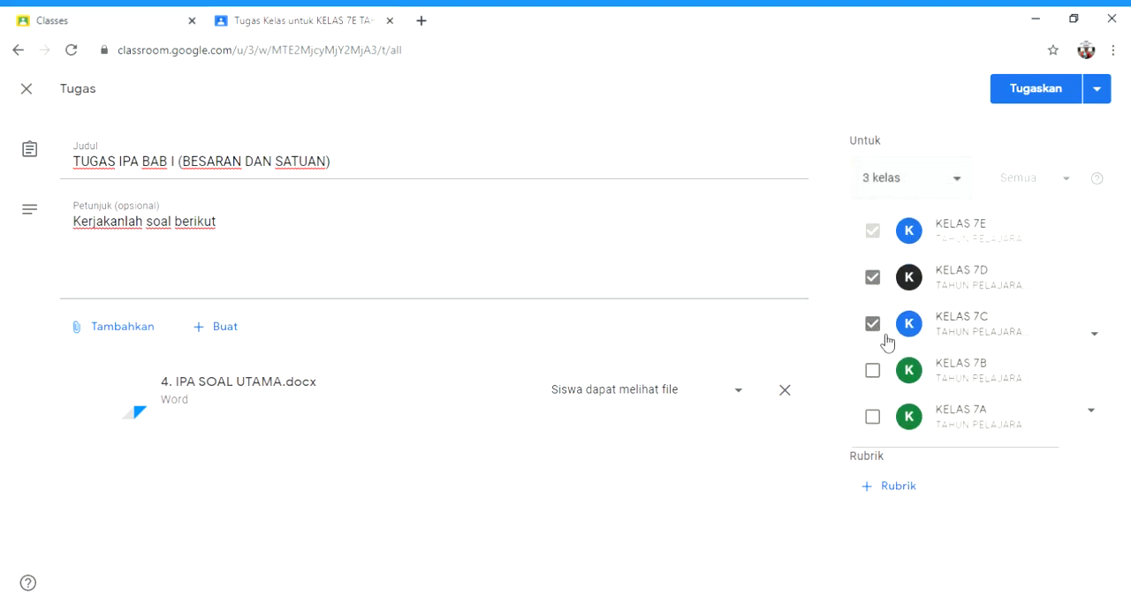
left_click(879, 382)
left_click(878, 424)
left_click(1096, 497)
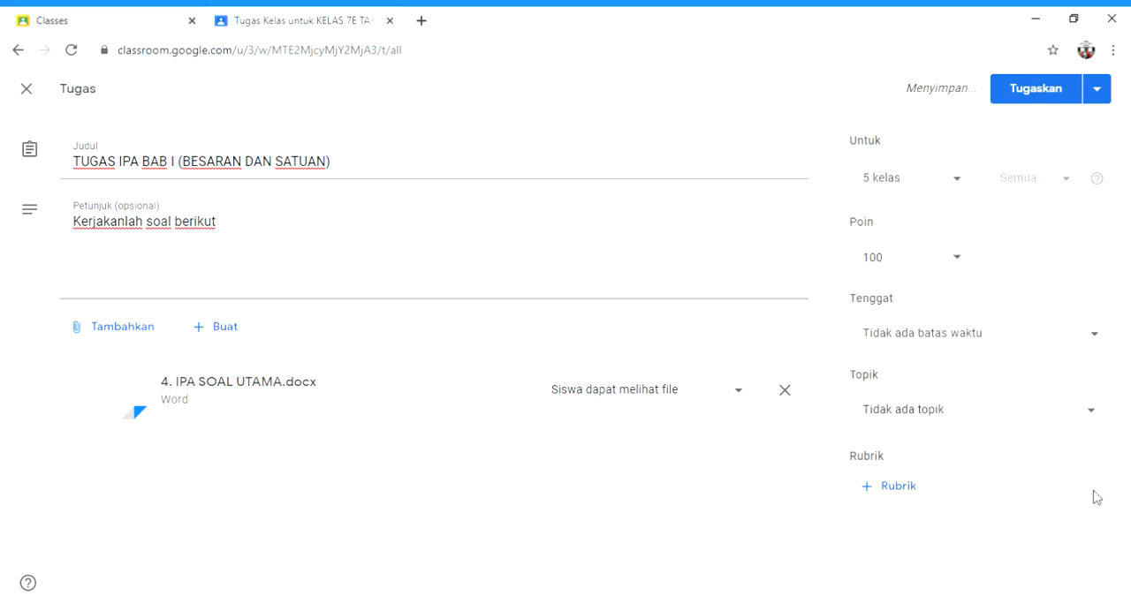
Step: Set the assignment's deadline to 19 Jul 2020 at 23.59
left_click(1100, 336)
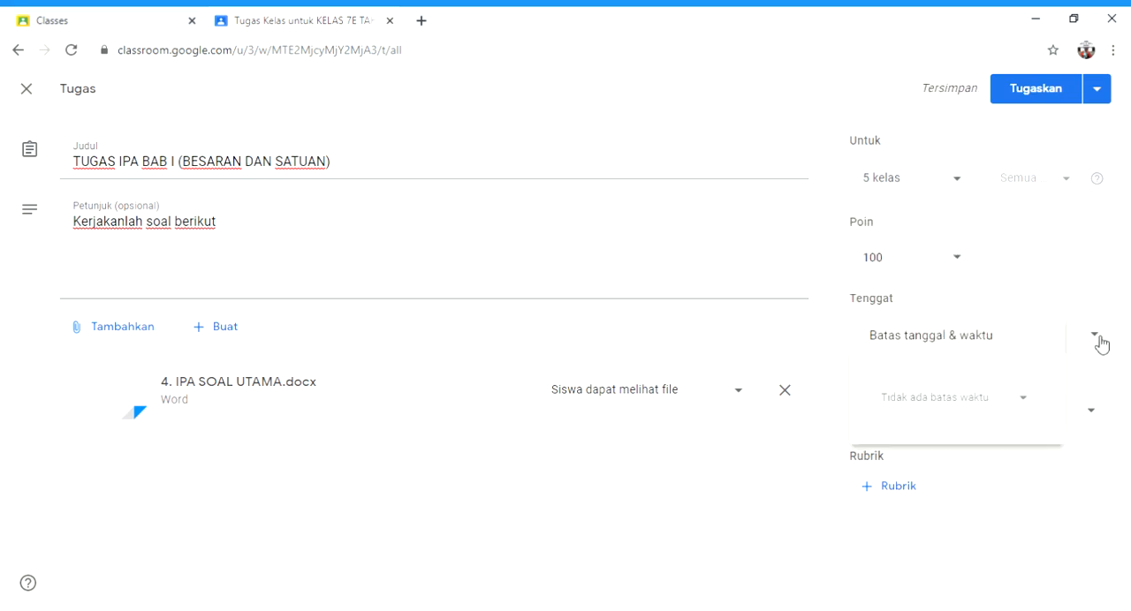
left_click(1035, 408)
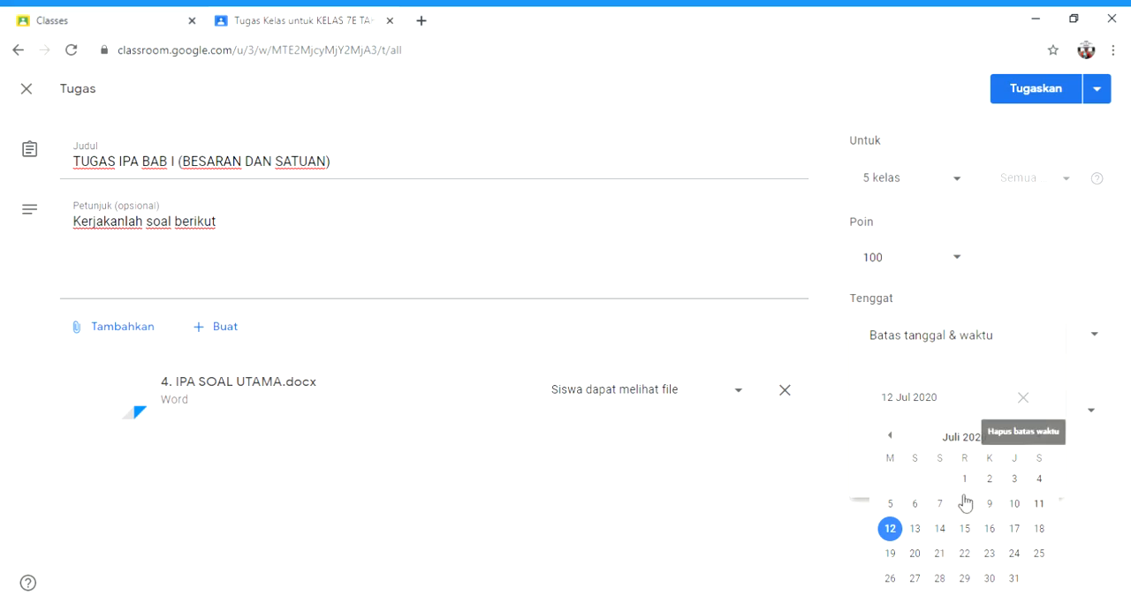
left_click(891, 554)
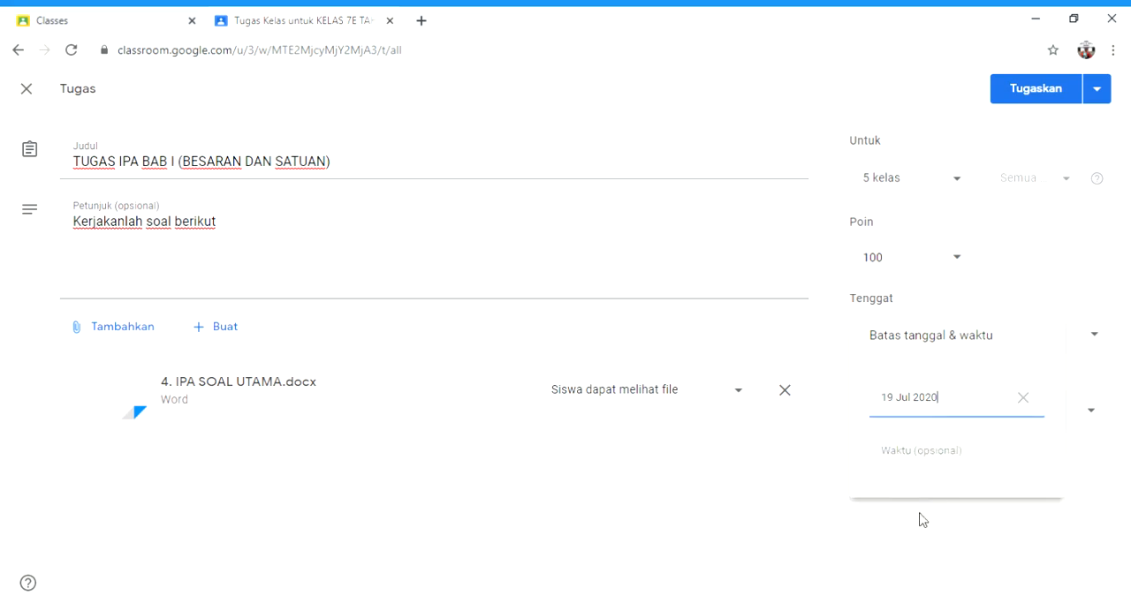
left_click(949, 461)
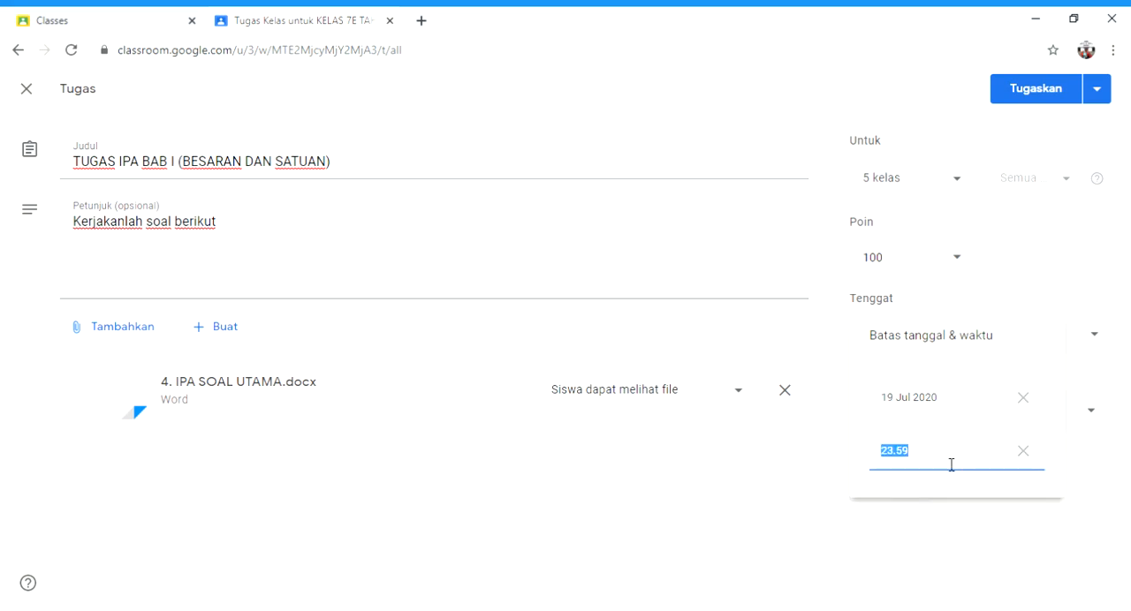
left_click(990, 536)
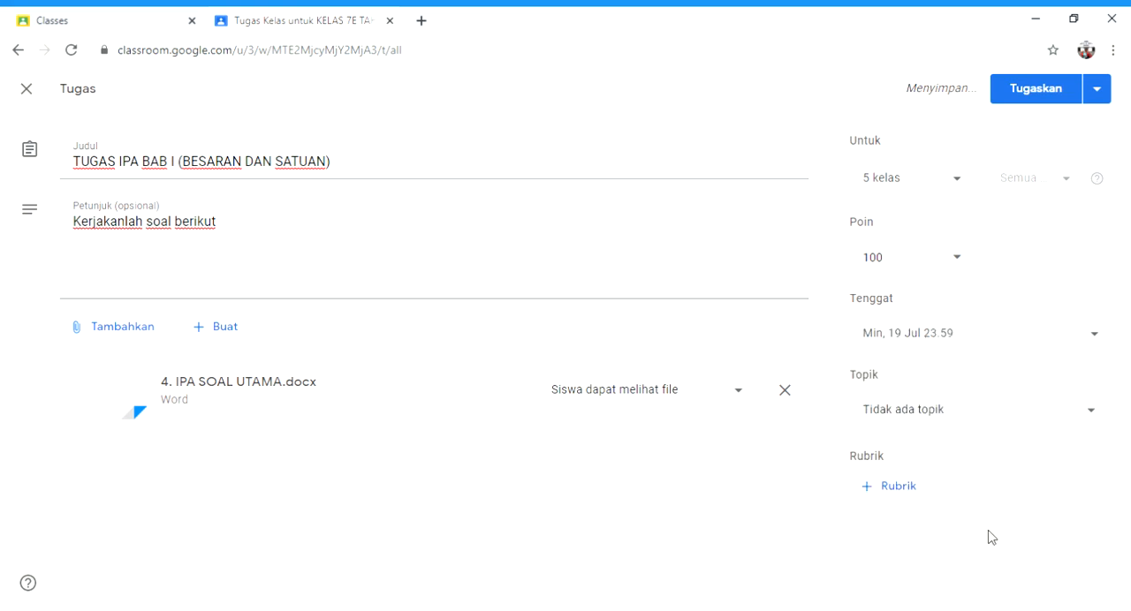
Step: File the assignment under the topic IPA, publish it to the selected classes and check its entry in the KELAS 7E classwork list
left_click(1046, 426)
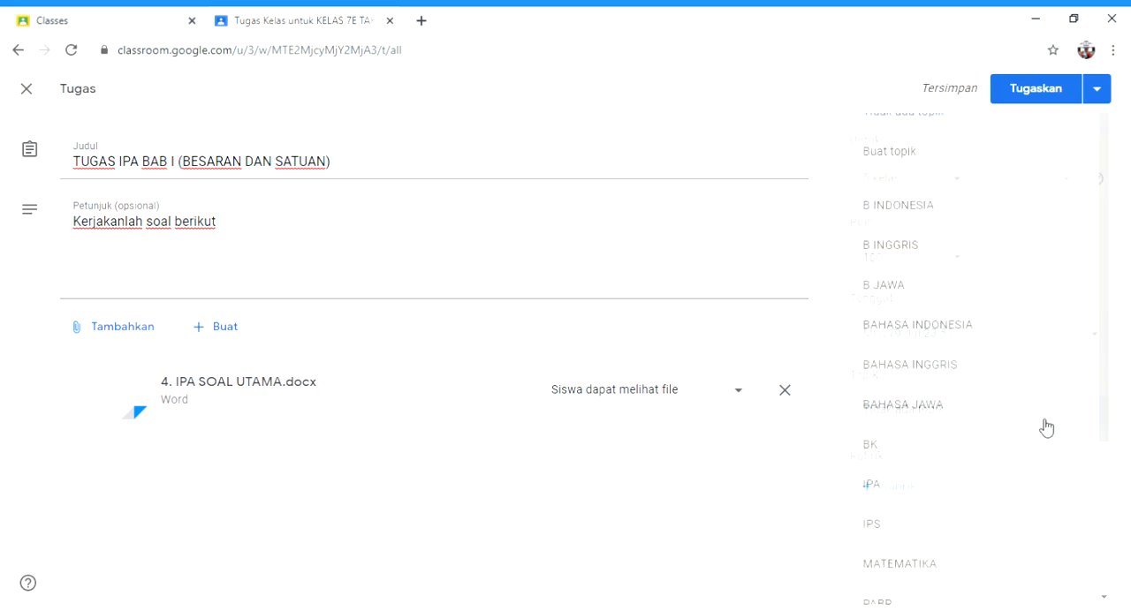
left_click(987, 493)
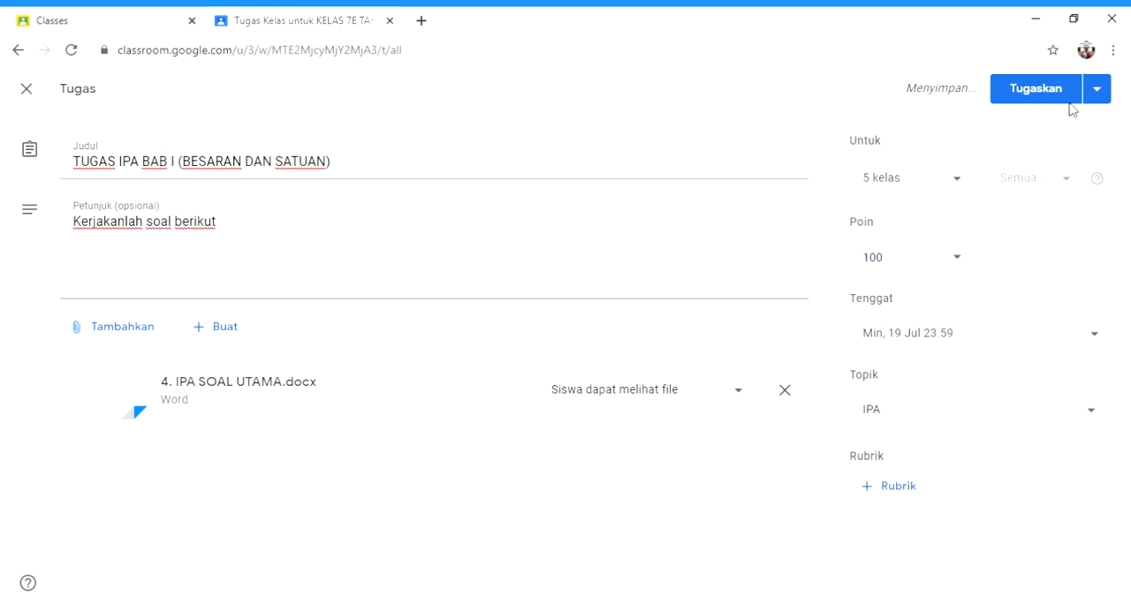
left_click(1033, 89)
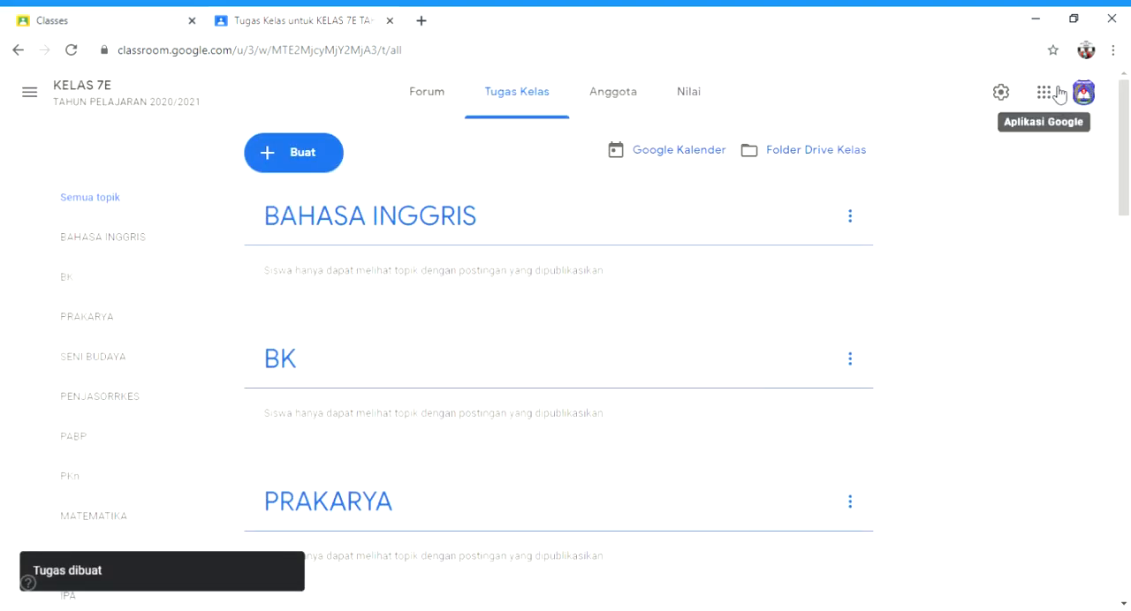
left_click_drag(1123, 182, 1125, 500)
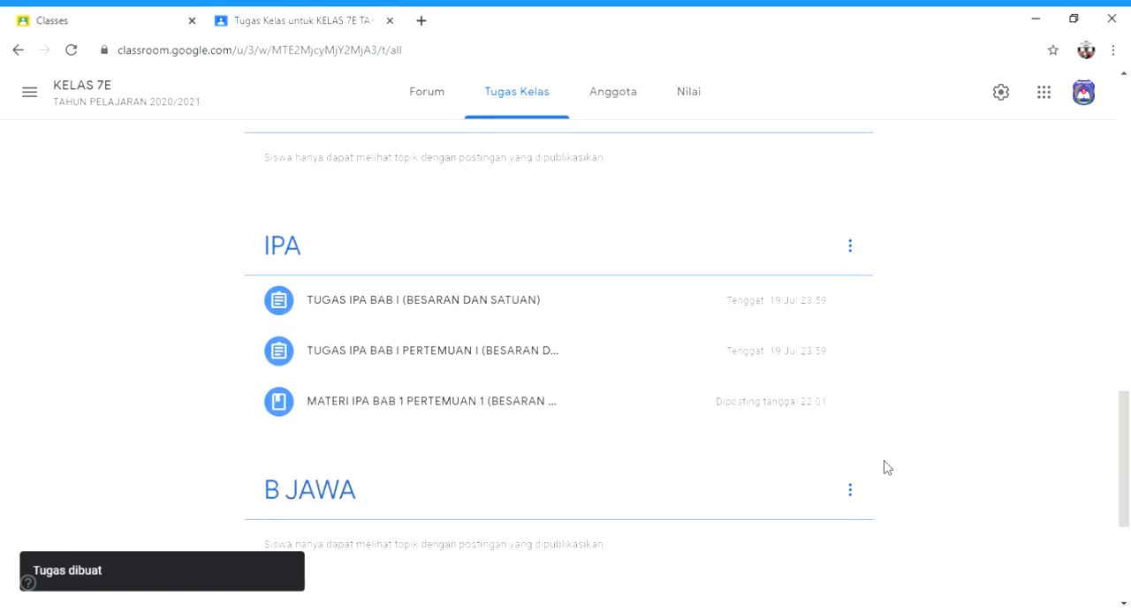